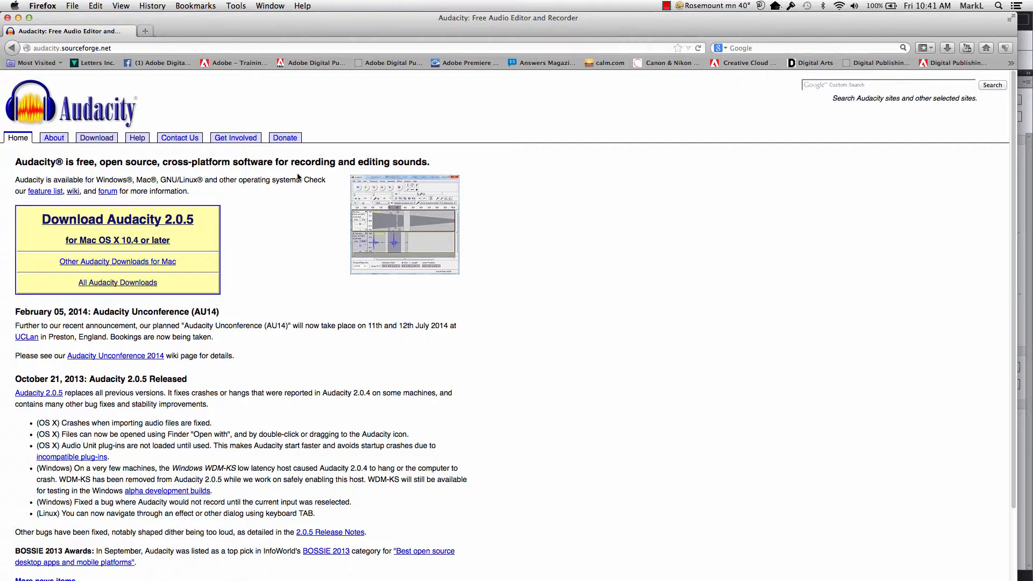
Step: Switch to Audacity and import the audio file jfk_1961_0525_moon_vbr.mp3 from the Desktop
key(super+Tab)
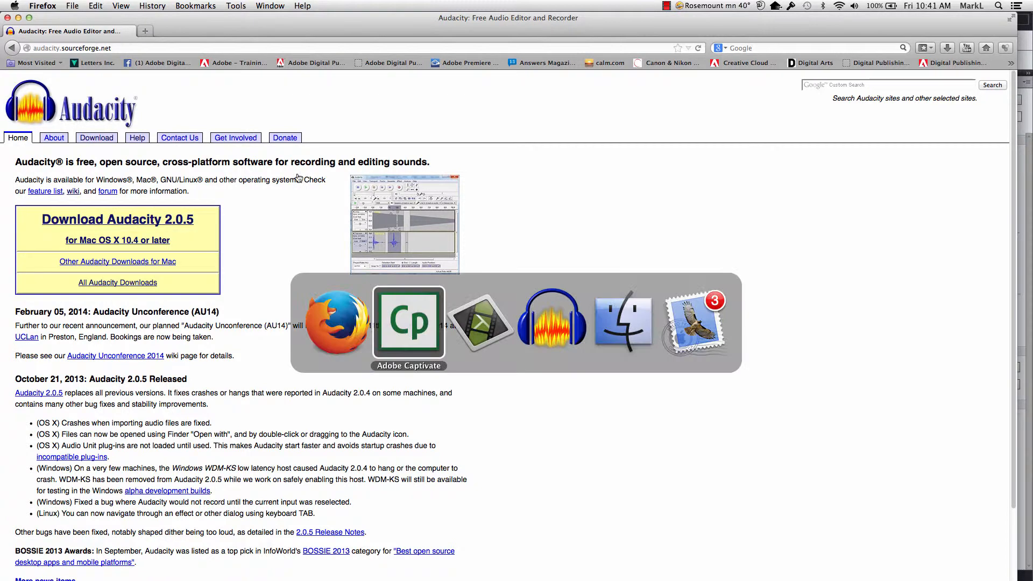
key(super+Tab)
key(super+Tab)
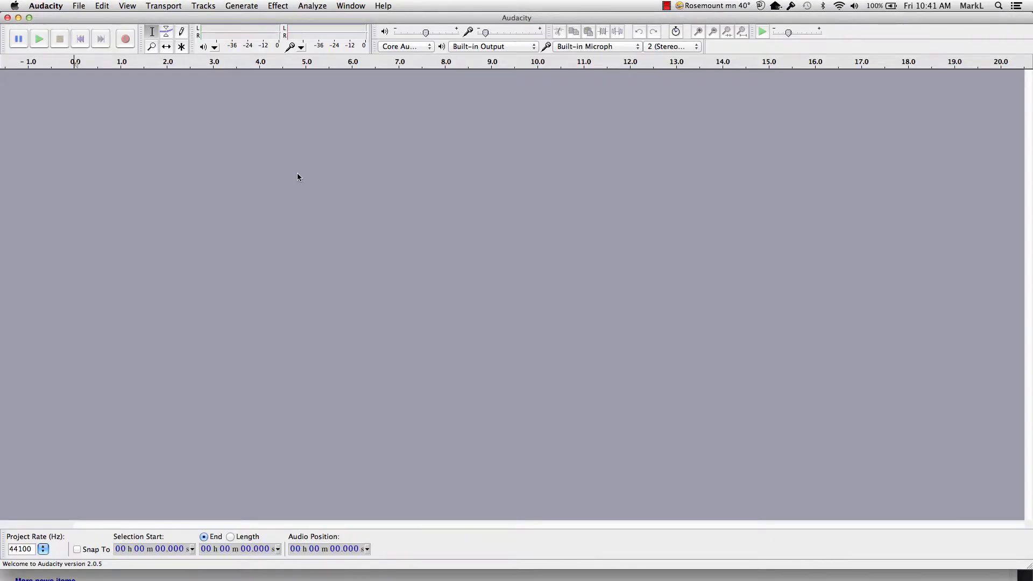
click(81, 6)
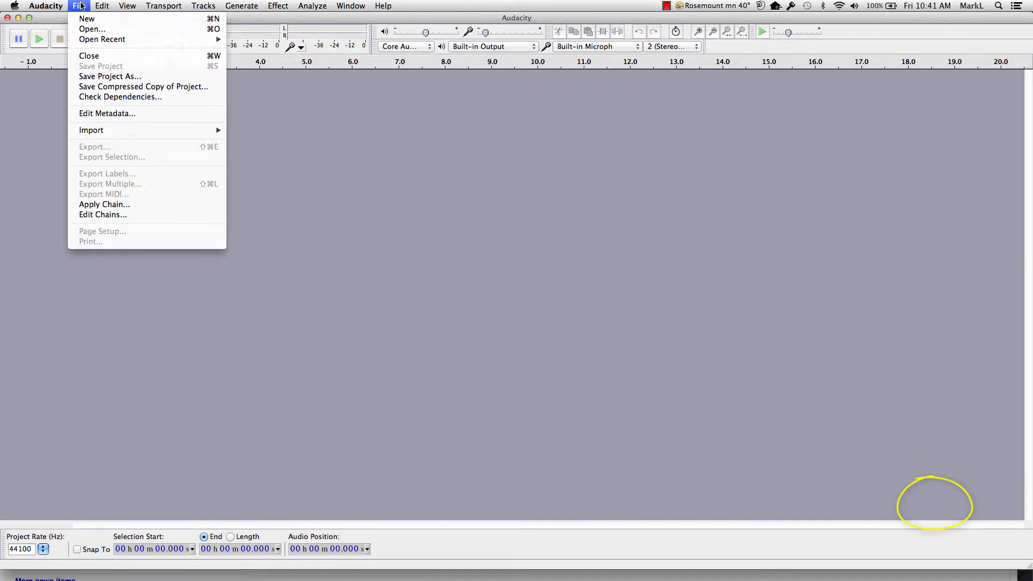
mouse_move(139, 131)
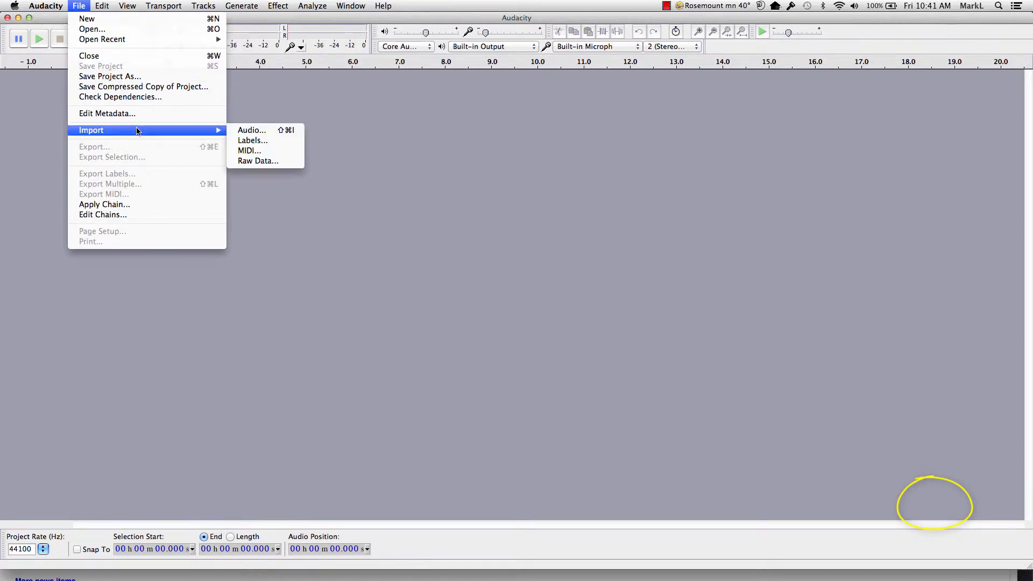
click(293, 132)
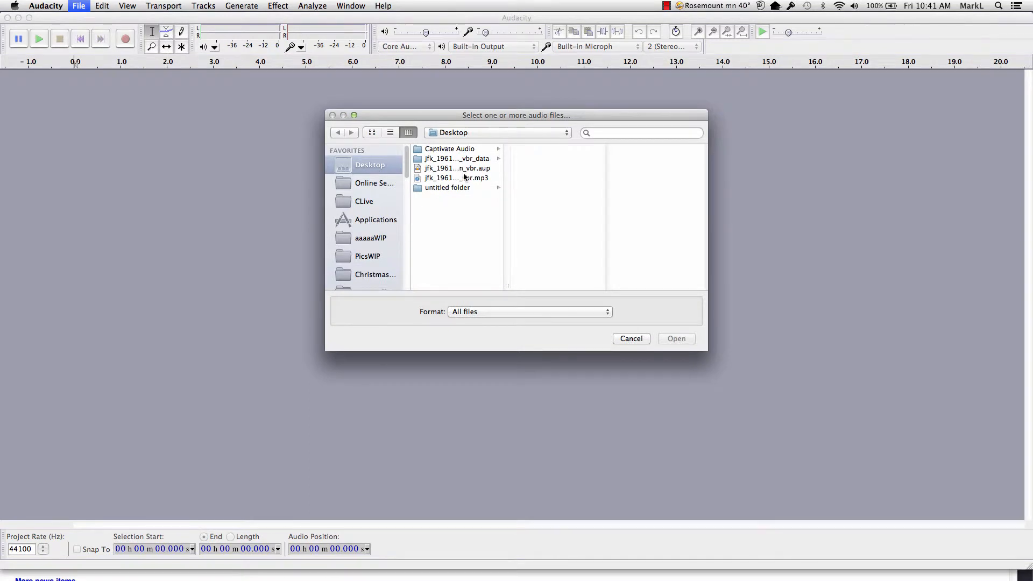
click(472, 180)
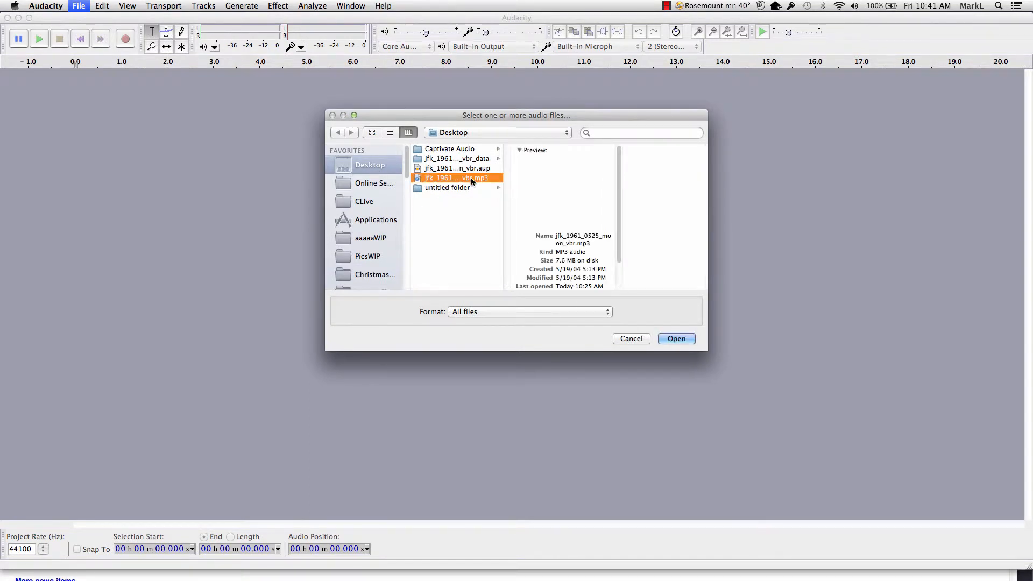
click(673, 338)
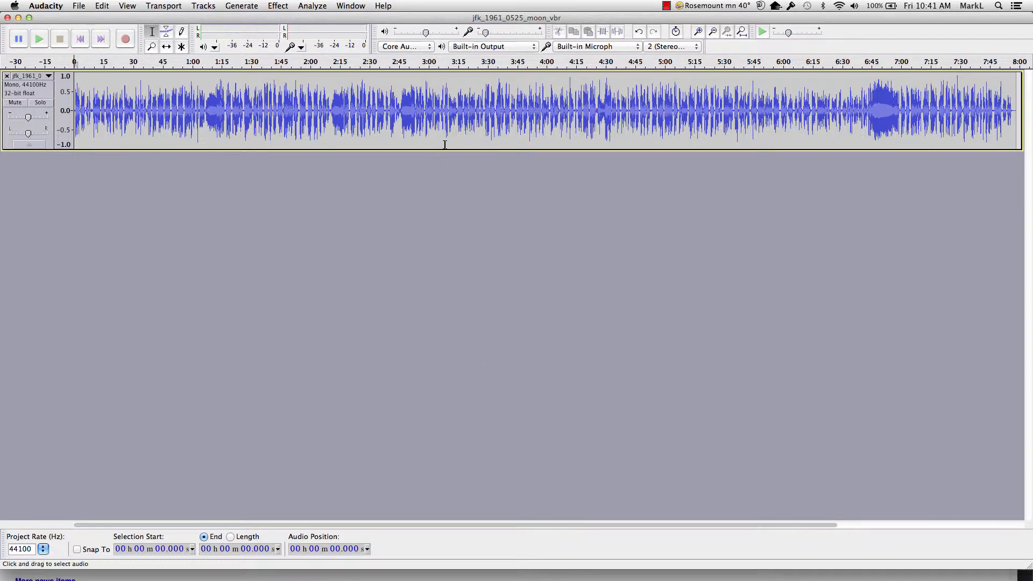
Step: Increase the audio track's height and zoom in on the beginning of the waveform
drag(443, 151, 443, 323)
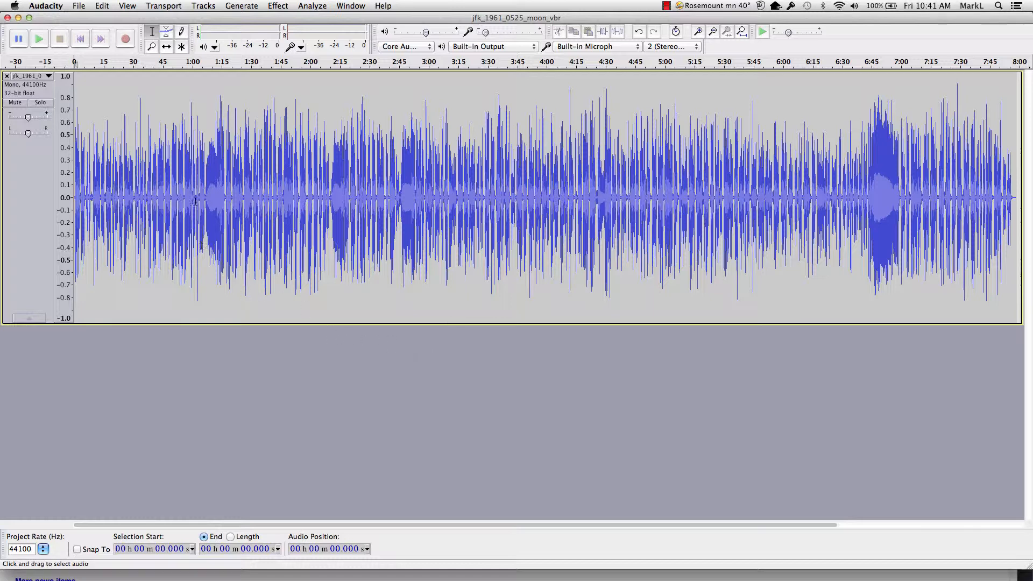
click(153, 48)
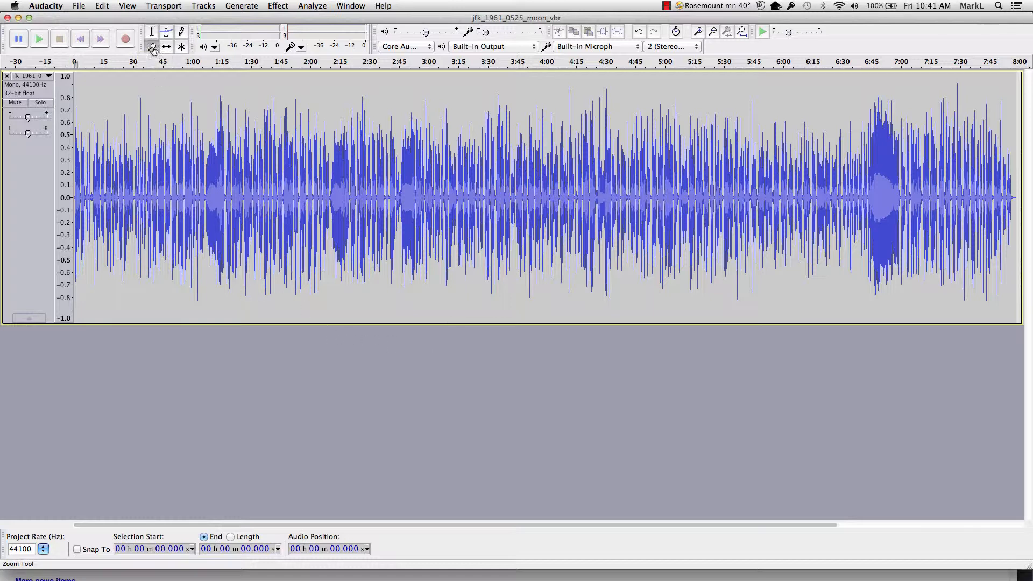
click(104, 181)
click(104, 181)
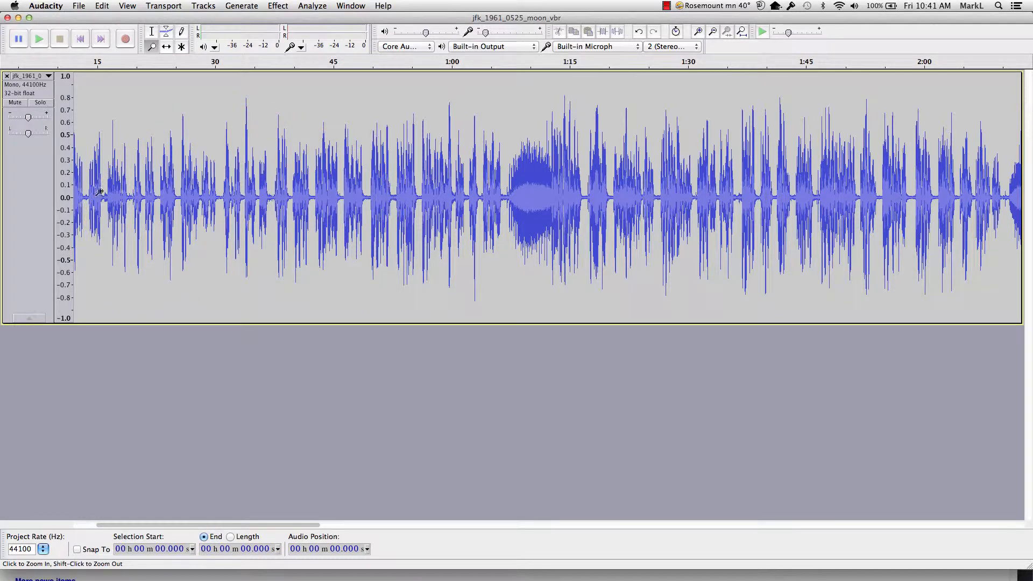
Step: Play the opening up to about 9.7 seconds, then select and preview the audio from 0 to about 9.83 seconds
click(39, 39)
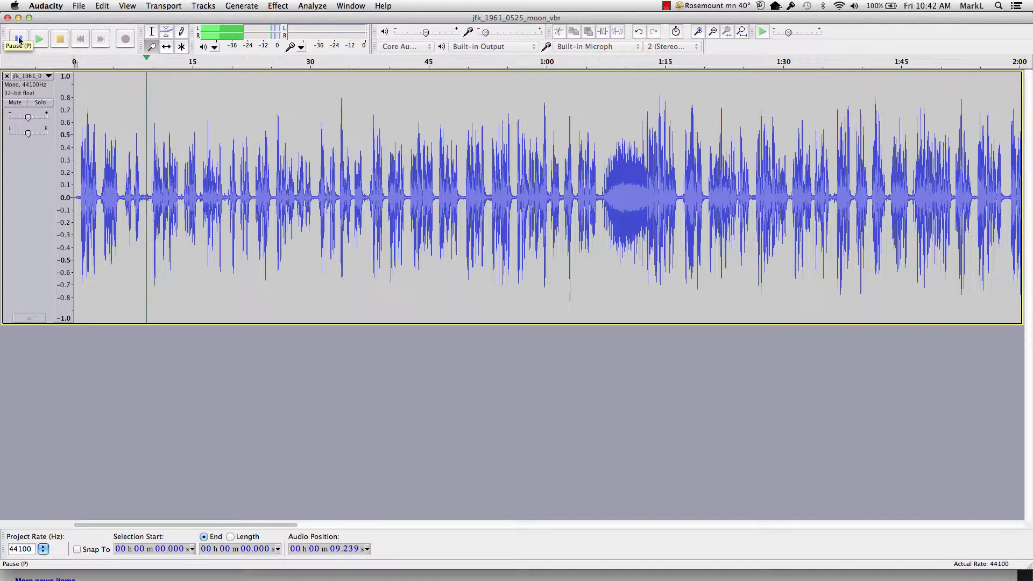
click(19, 39)
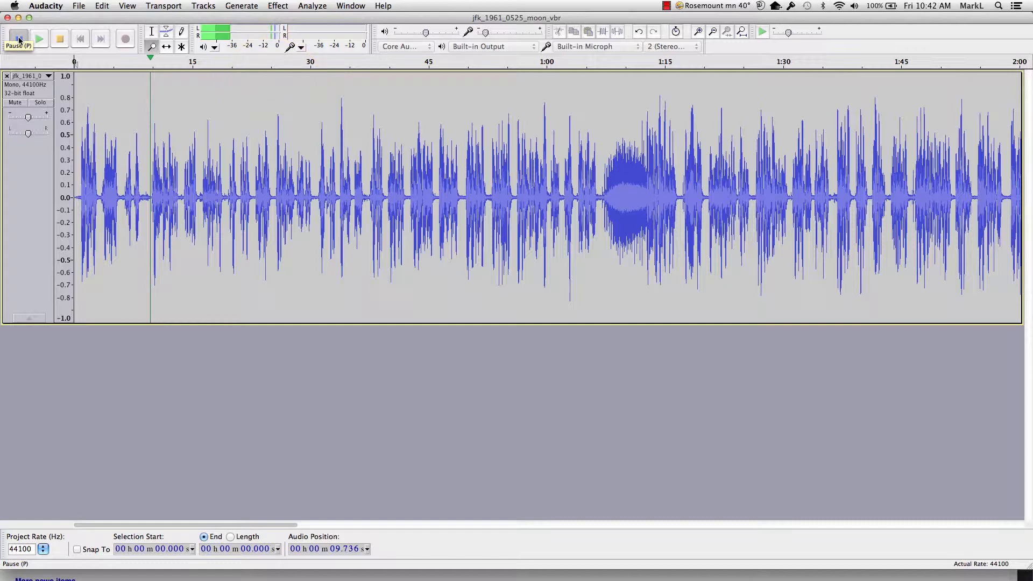
click(19, 40)
click(152, 33)
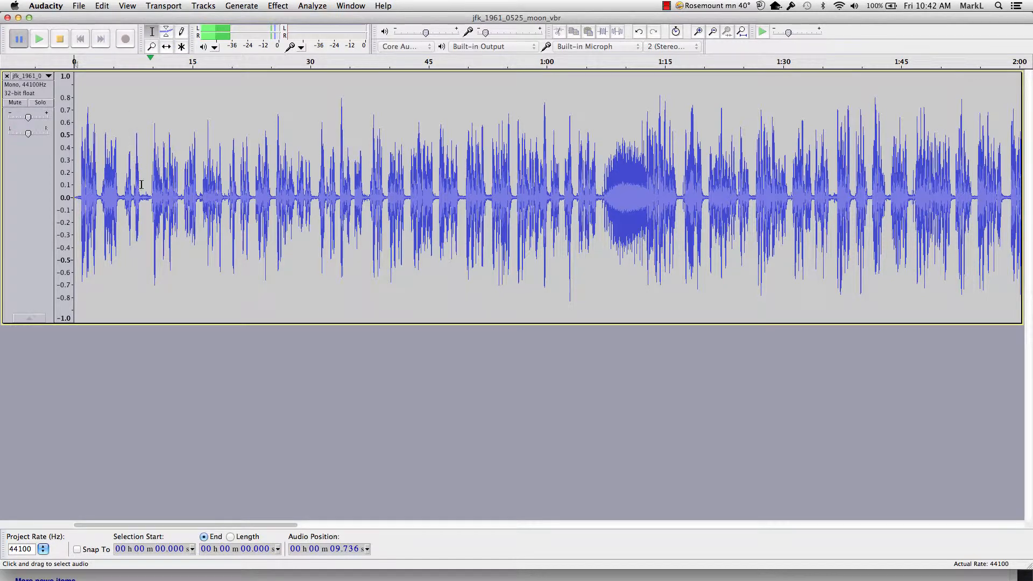
drag(151, 183, 53, 161)
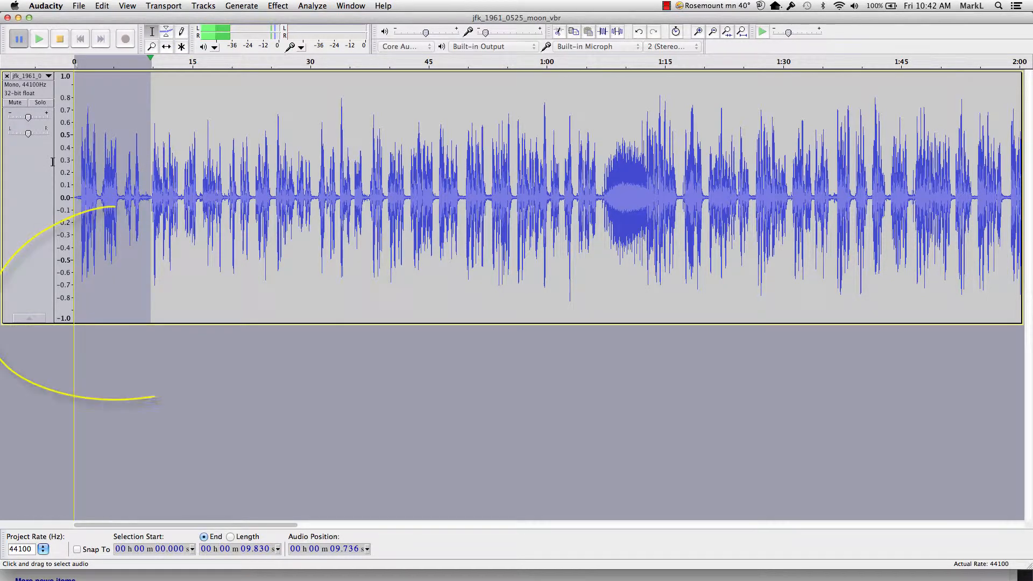
click(38, 38)
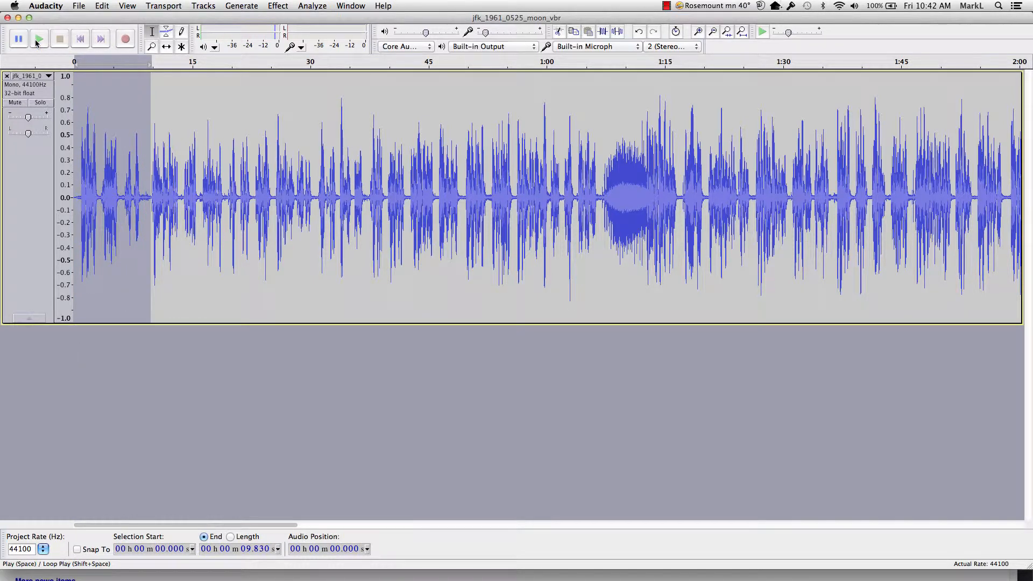
Step: Add a label named Introduction to the selected opening section
click(208, 5)
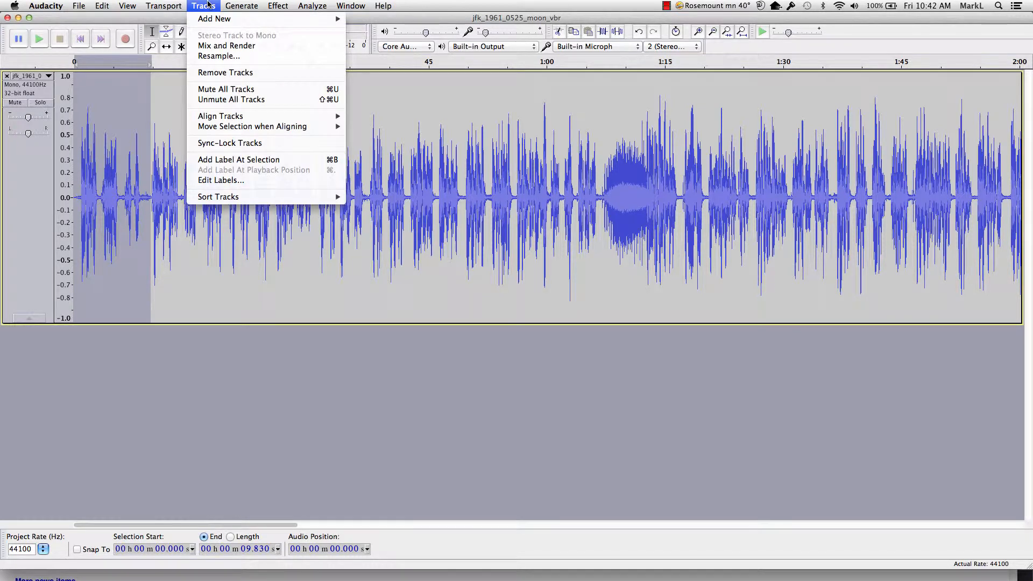
click(248, 161)
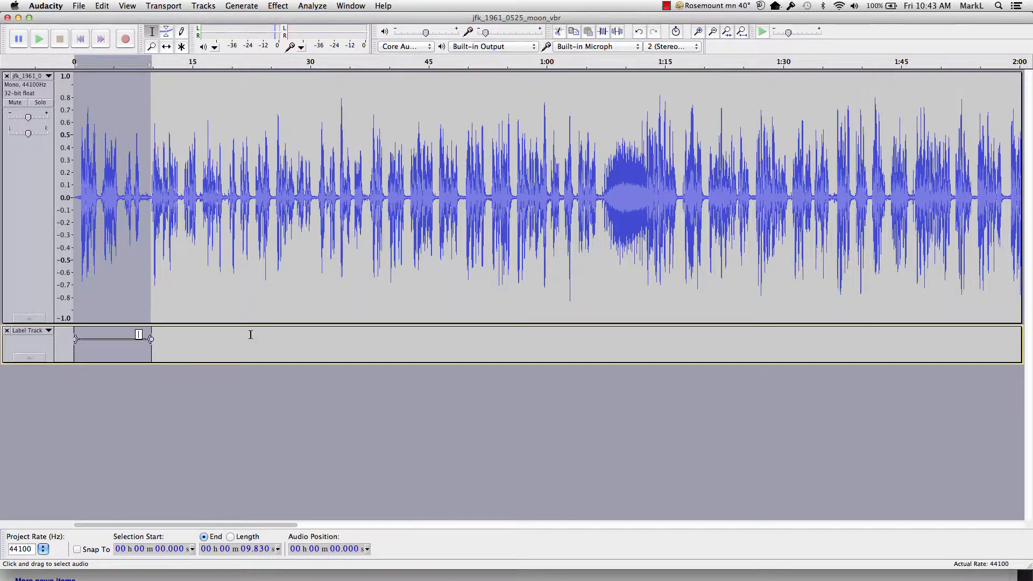
key(shift)
text(Introduction)
Step: Play on from the end of the Introduction label, pause at about 30.9 seconds, and select from 9.83 to about 30.99 seconds
click(153, 284)
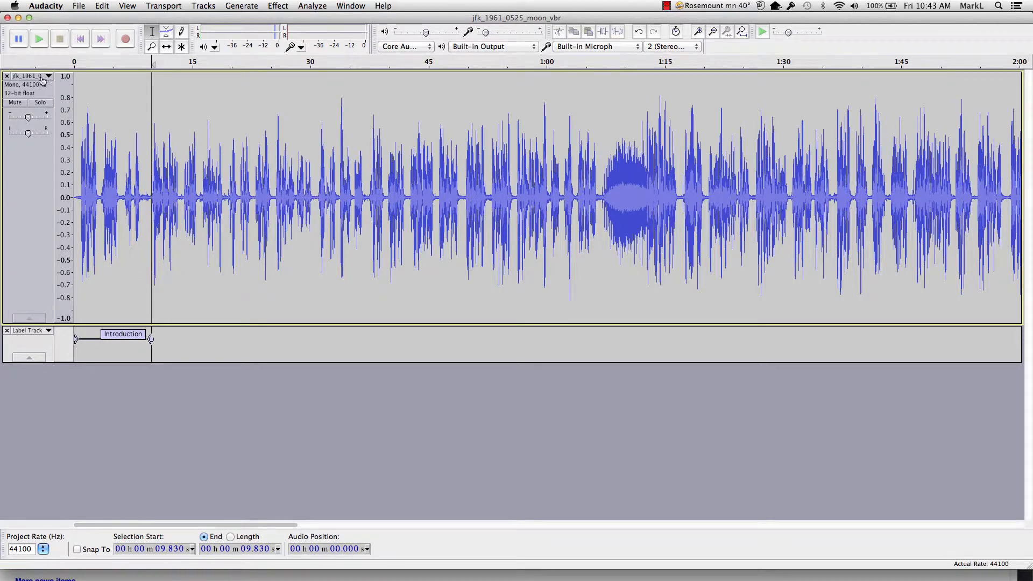
click(37, 41)
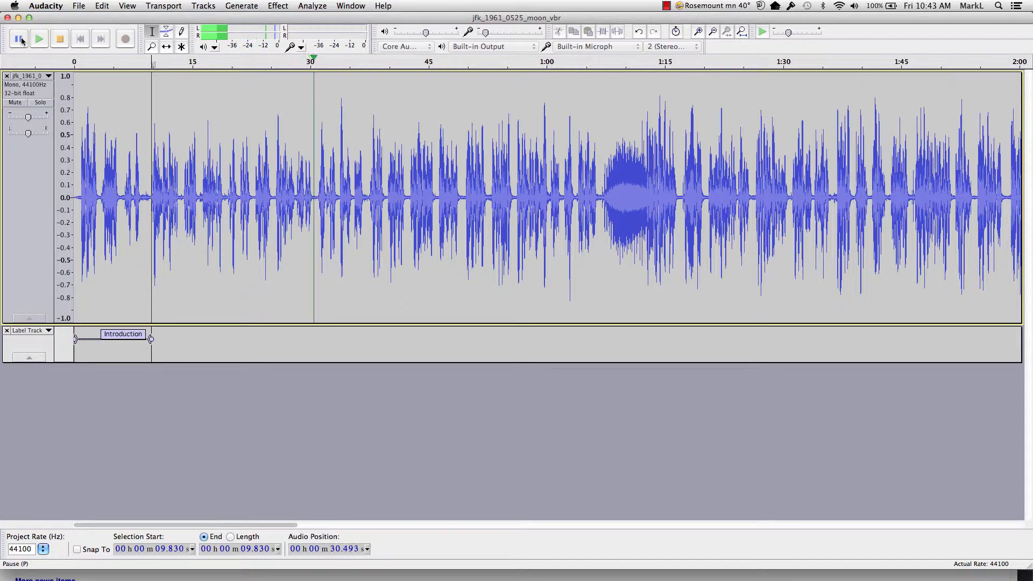
click(21, 40)
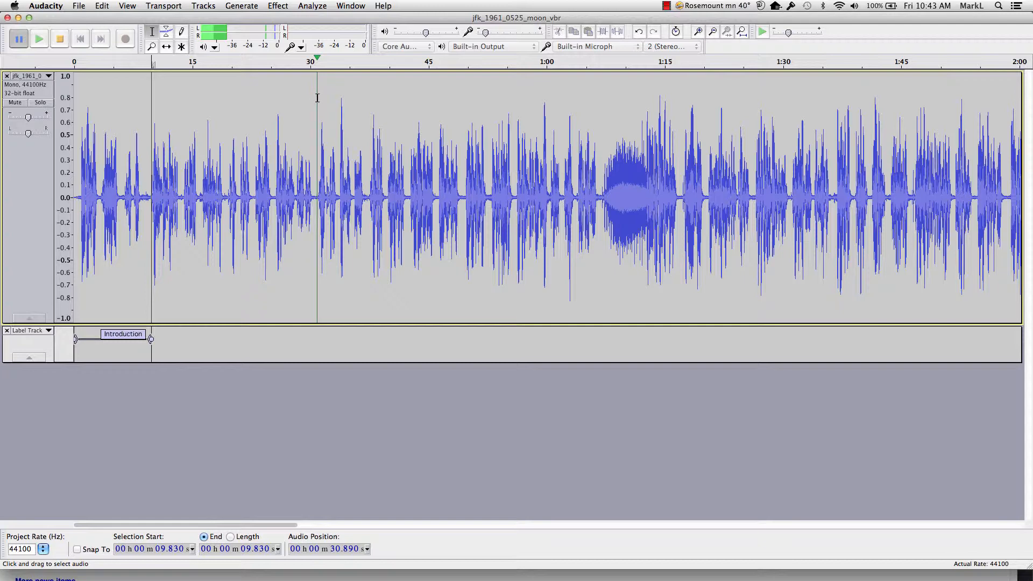
drag(317, 97, 152, 96)
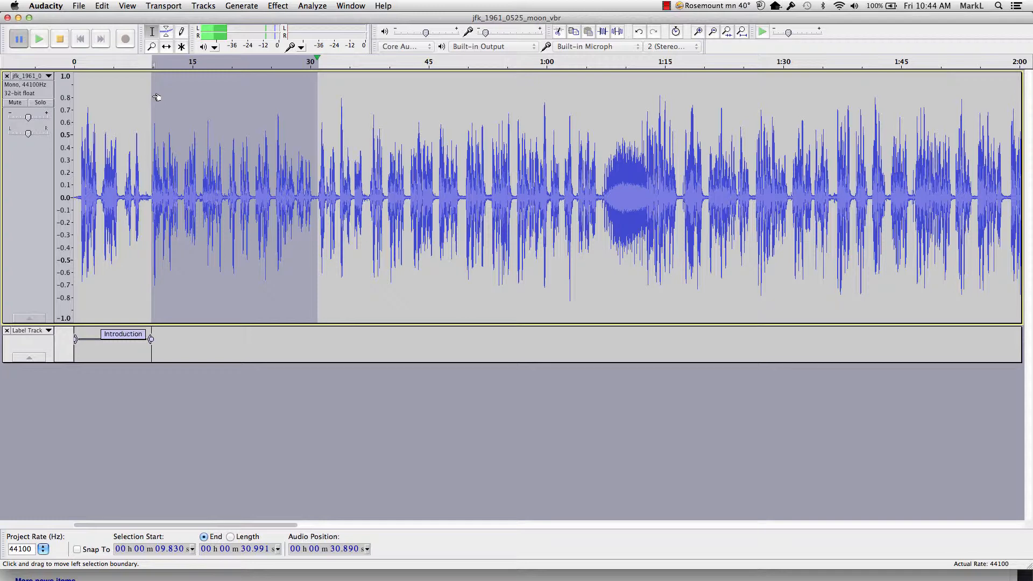
Step: Add a label named Objectives to the selected second section
key(super+b)
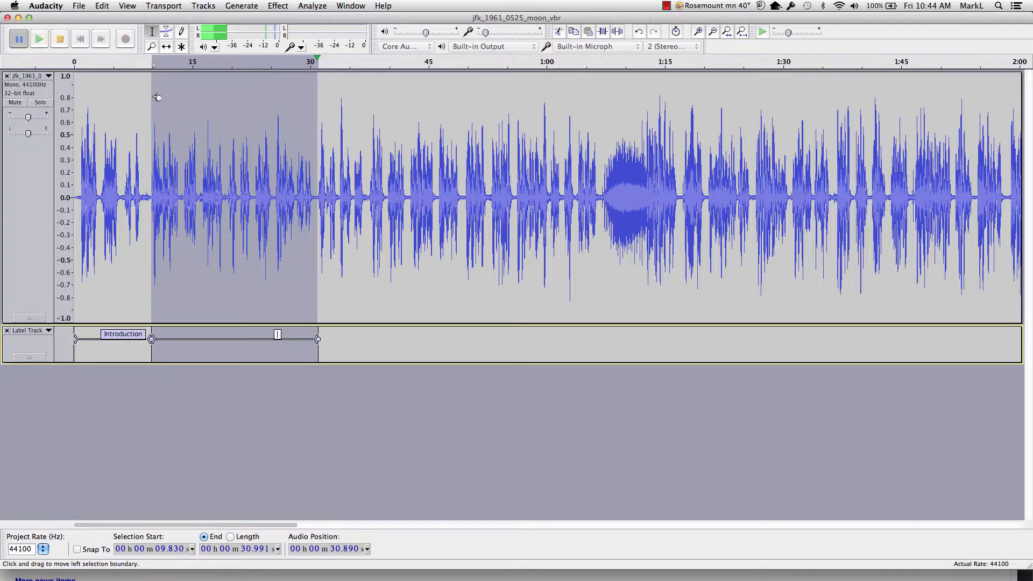
key(shift)
text(Objec)
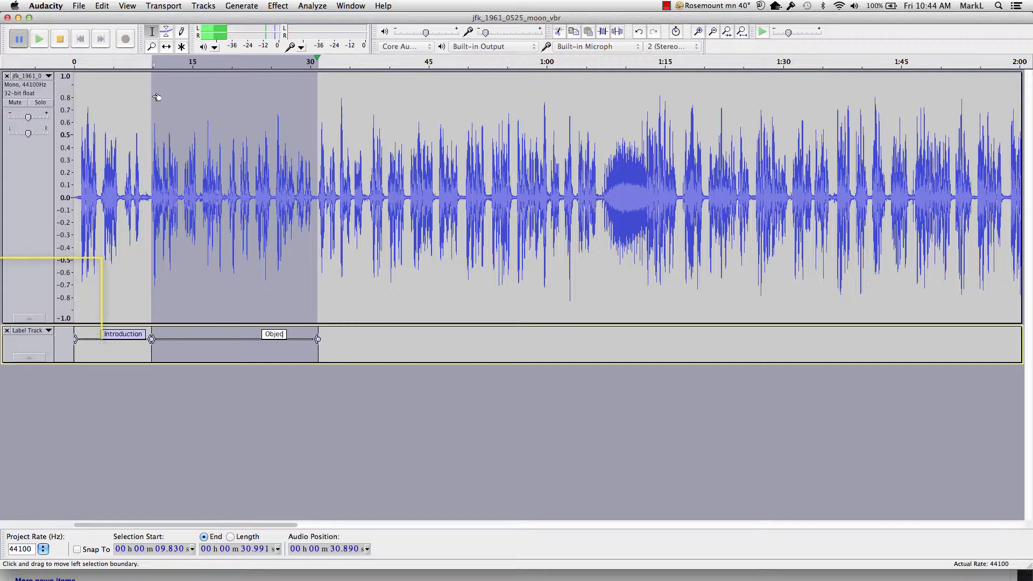
text(tives)
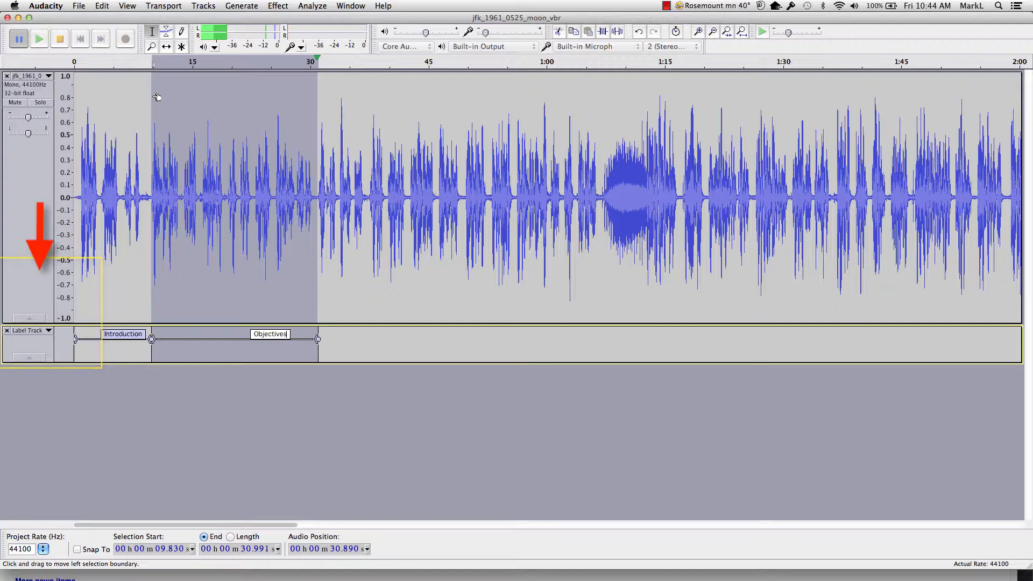
key(Return)
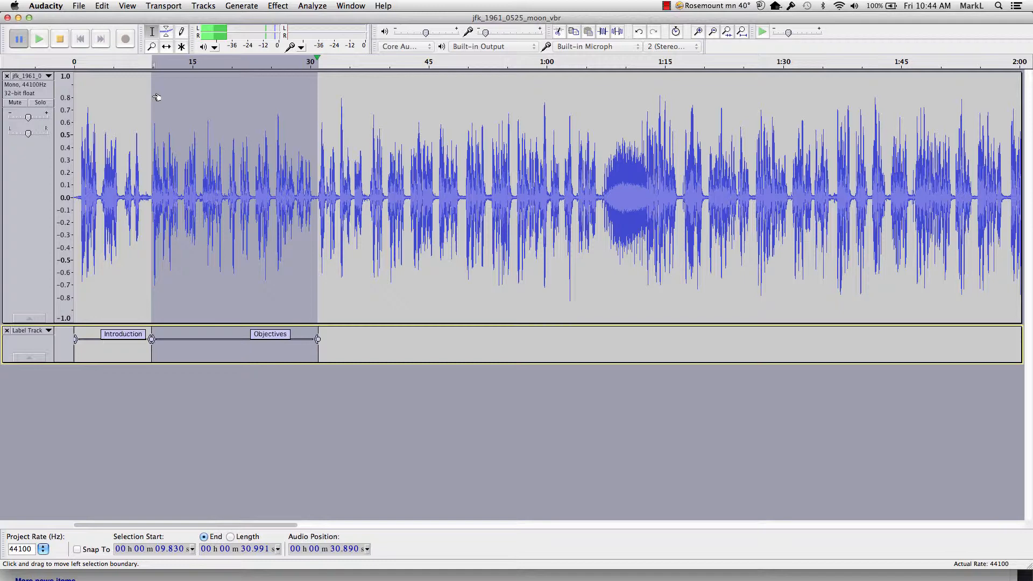
Step: Play on from the end of the Objectives label, pause at about 37.3 seconds, and select from 30.99 to about 37.34 seconds
click(314, 126)
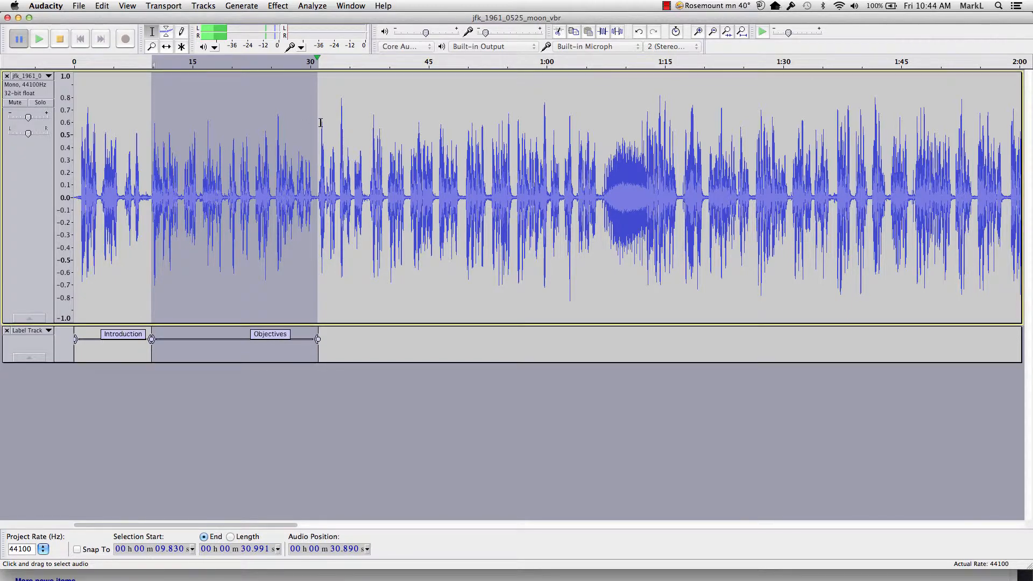
click(318, 122)
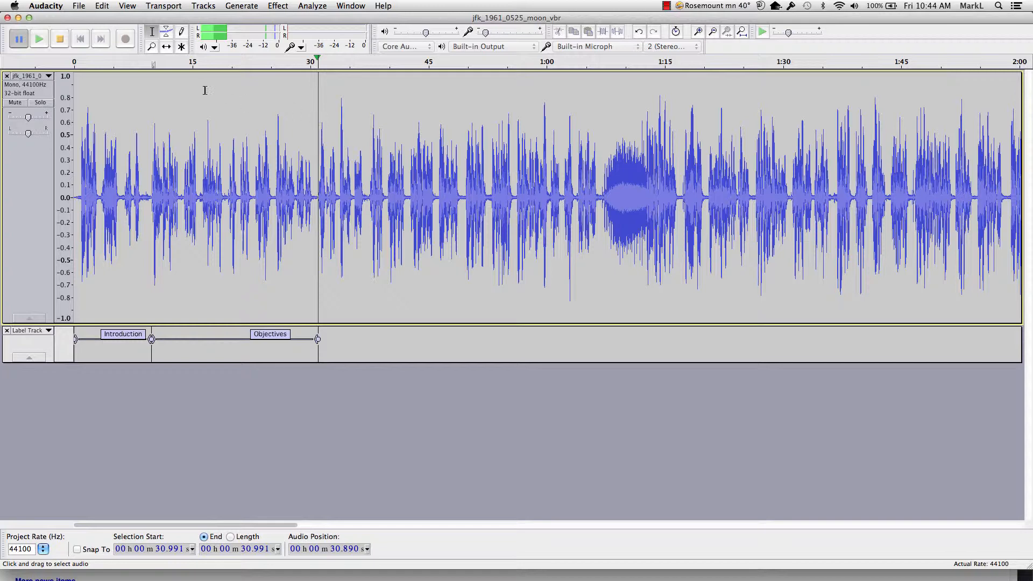
click(40, 40)
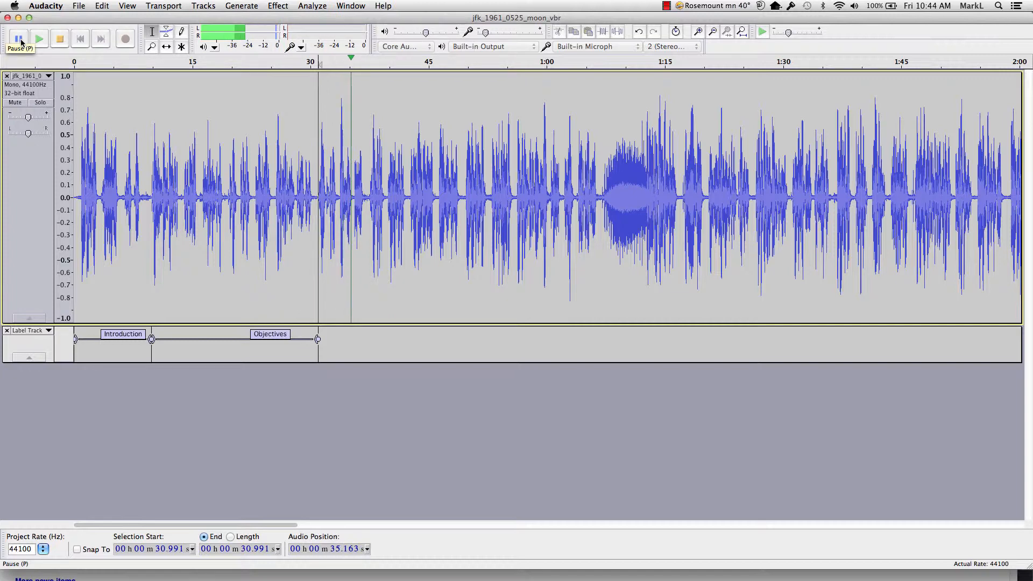
click(21, 41)
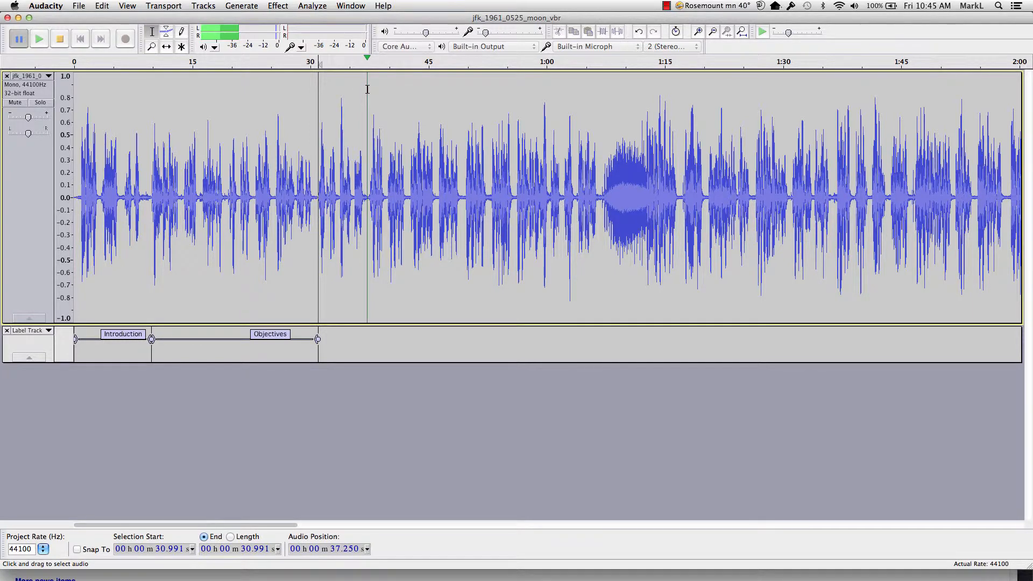
drag(368, 89, 318, 88)
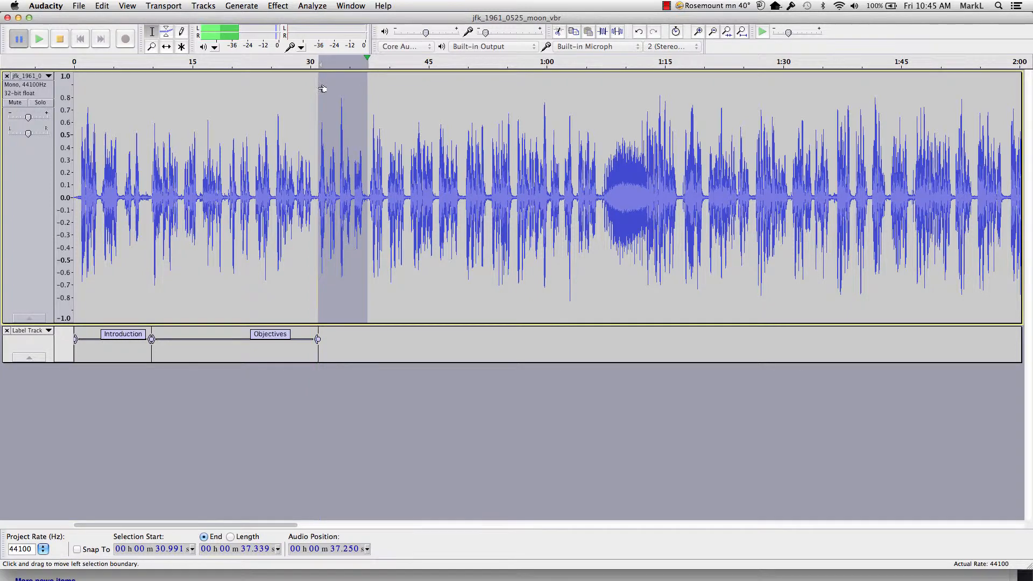
Step: Add a label named Summary to the selected third section and clear the selection
click(203, 5)
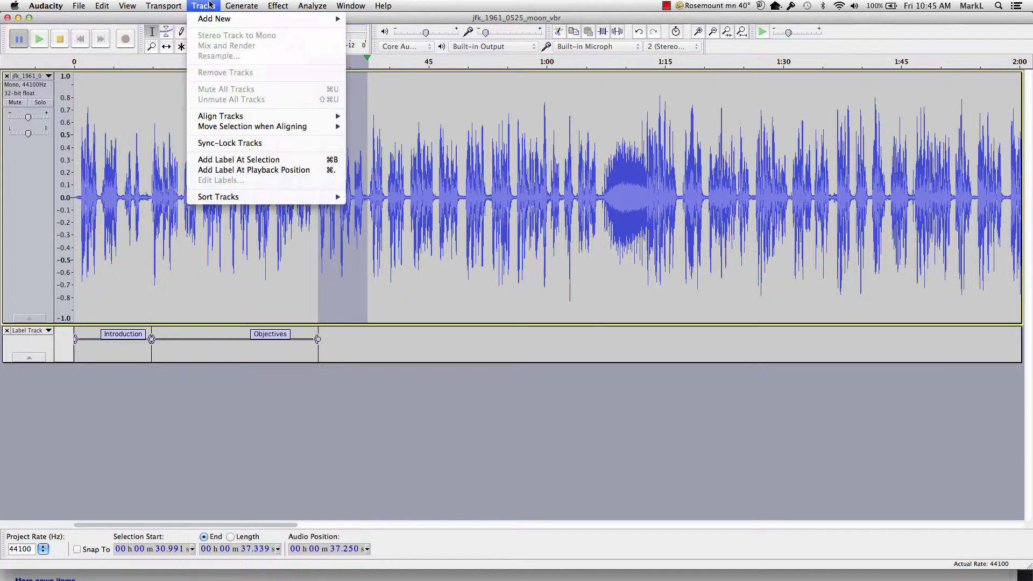
click(323, 161)
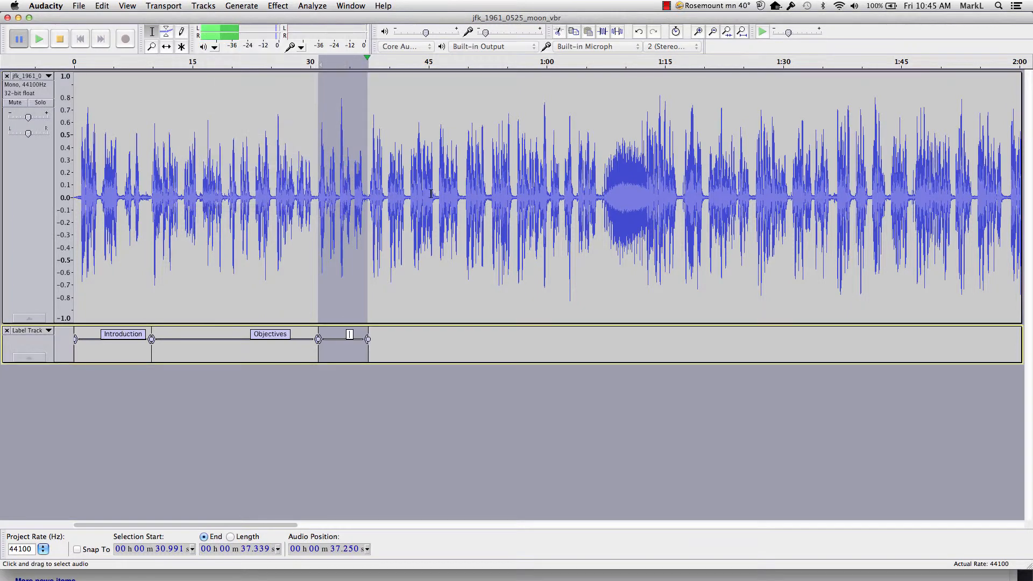
text(Summary)
click(410, 283)
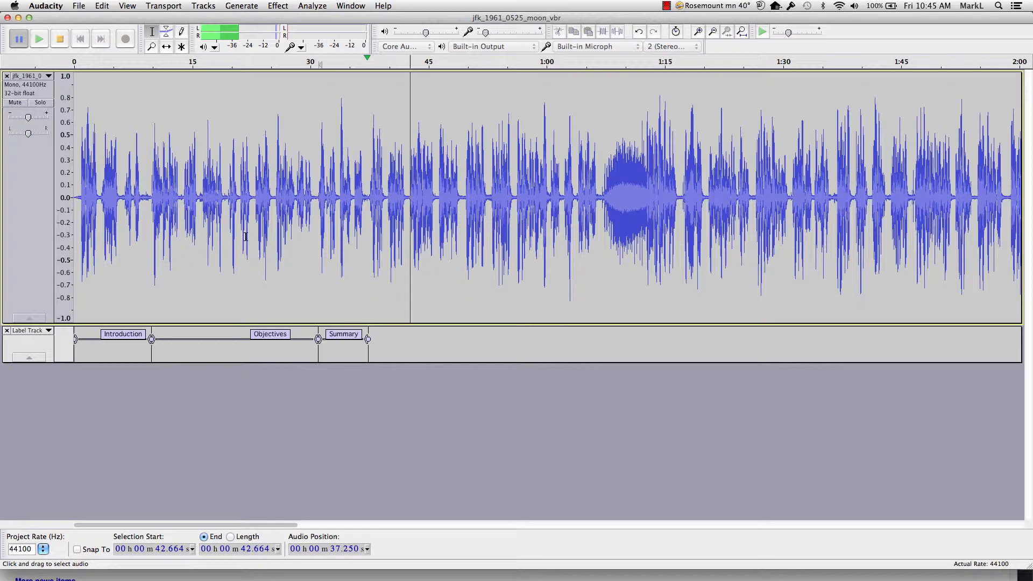
click(79, 6)
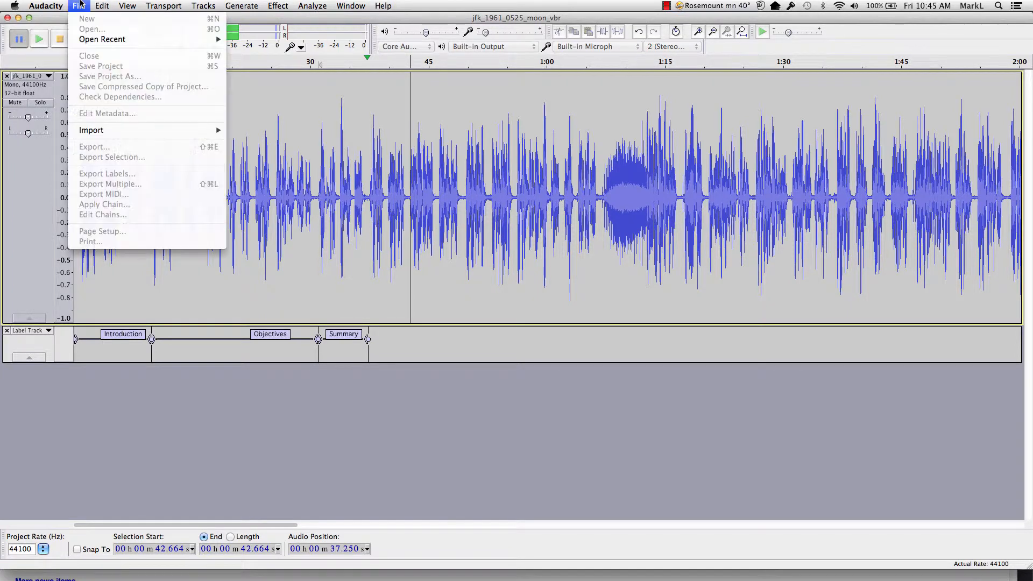
click(80, 6)
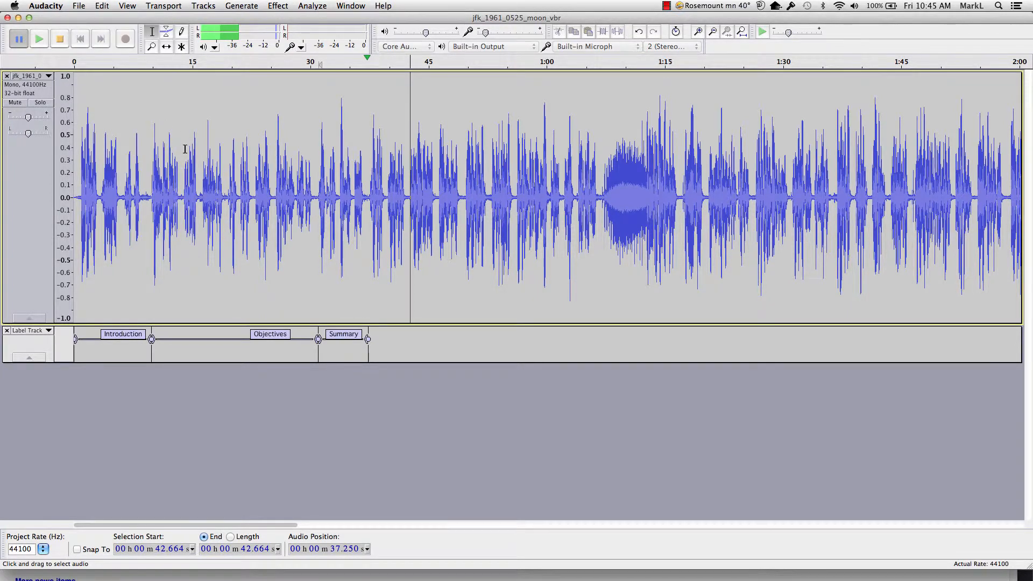
click(667, 6)
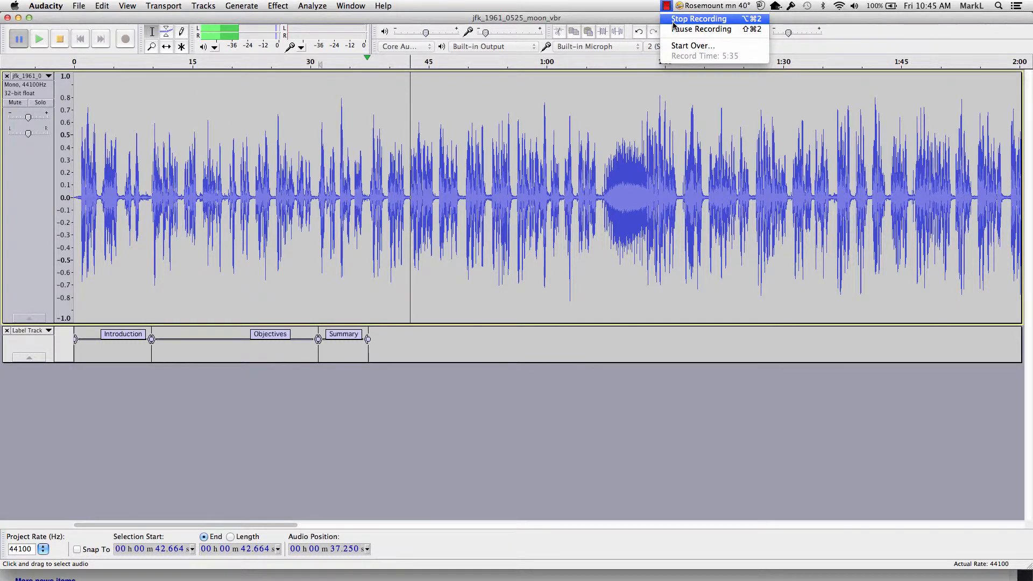
click(674, 29)
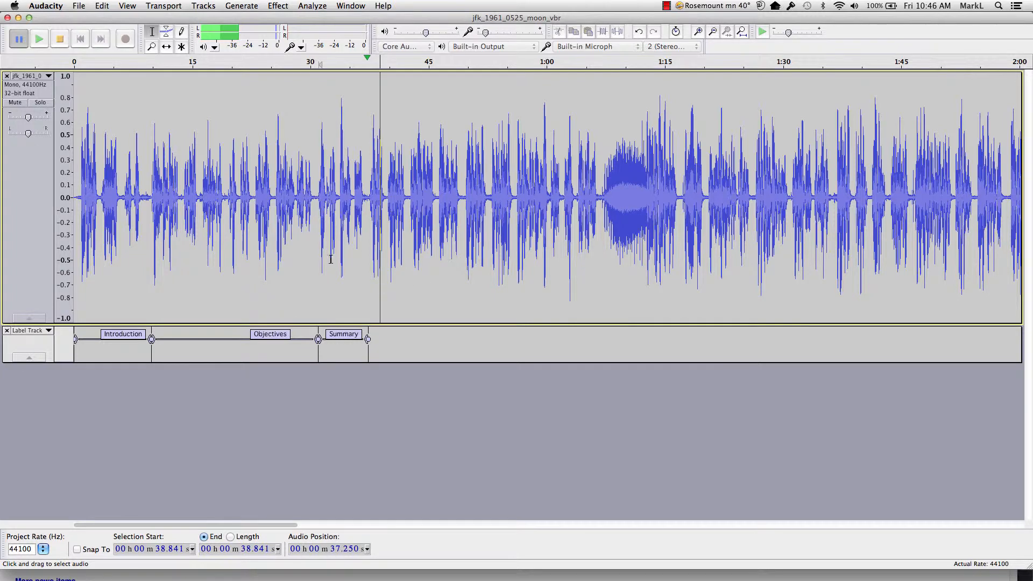
click(78, 6)
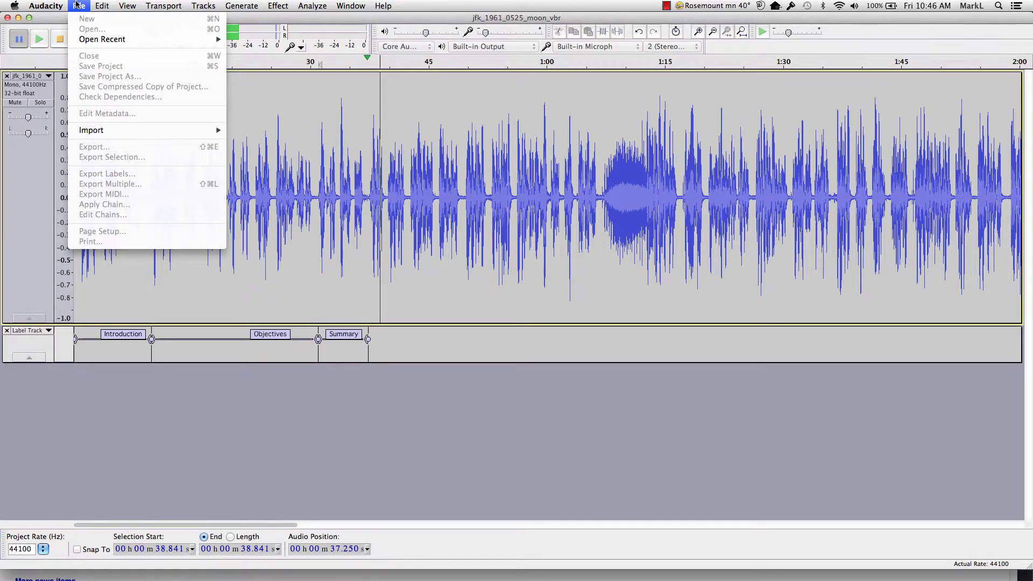
click(76, 5)
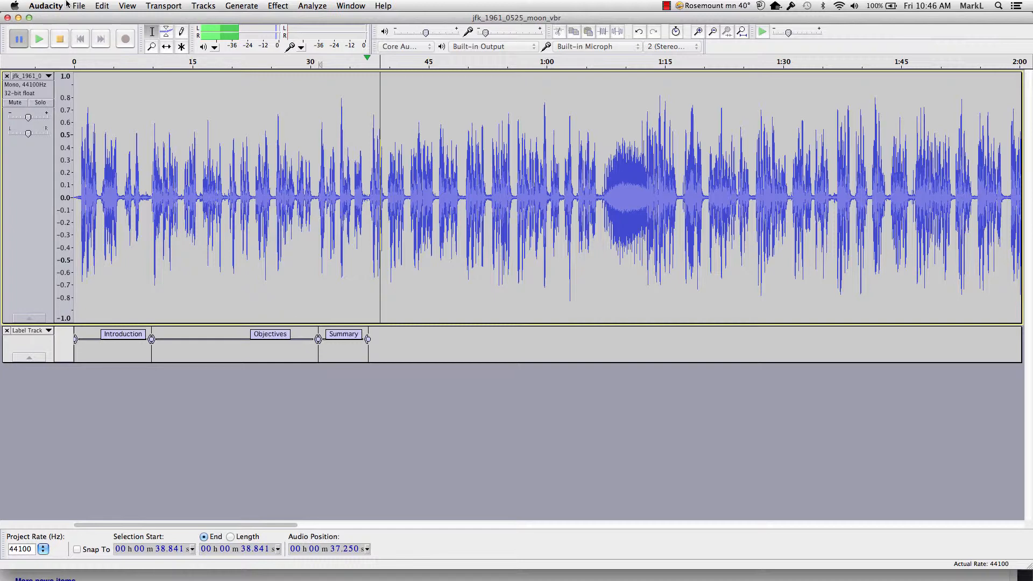
Step: Close the project and save its changes as an Audacity project named My Project1 on the Desktop
click(8, 19)
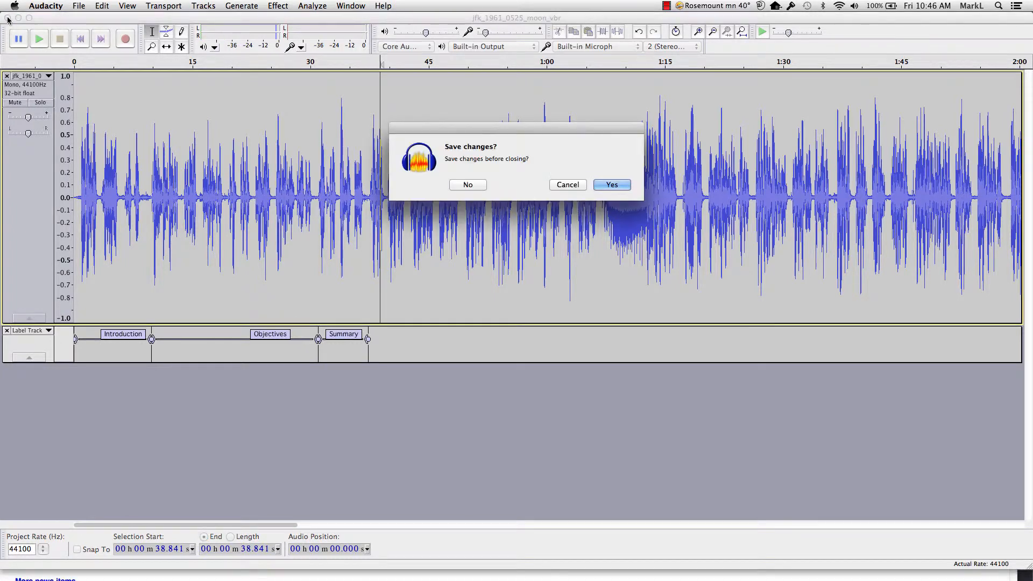
click(614, 183)
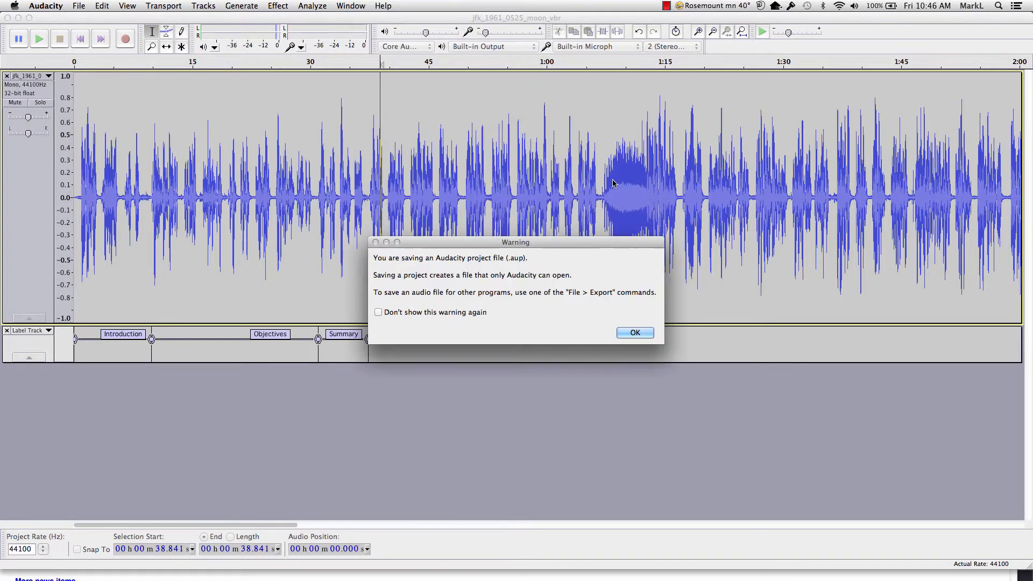
click(626, 333)
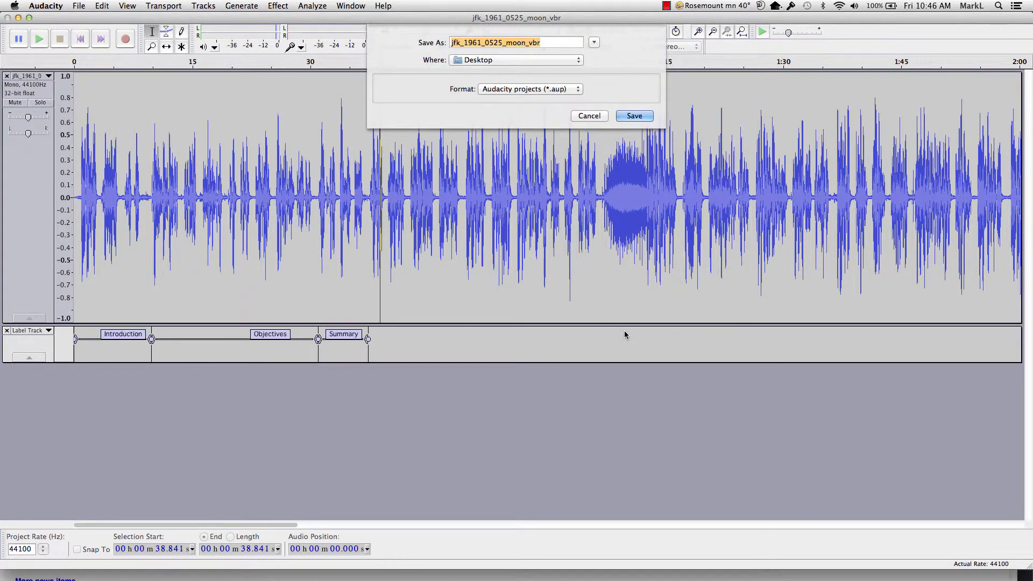
text(My P)
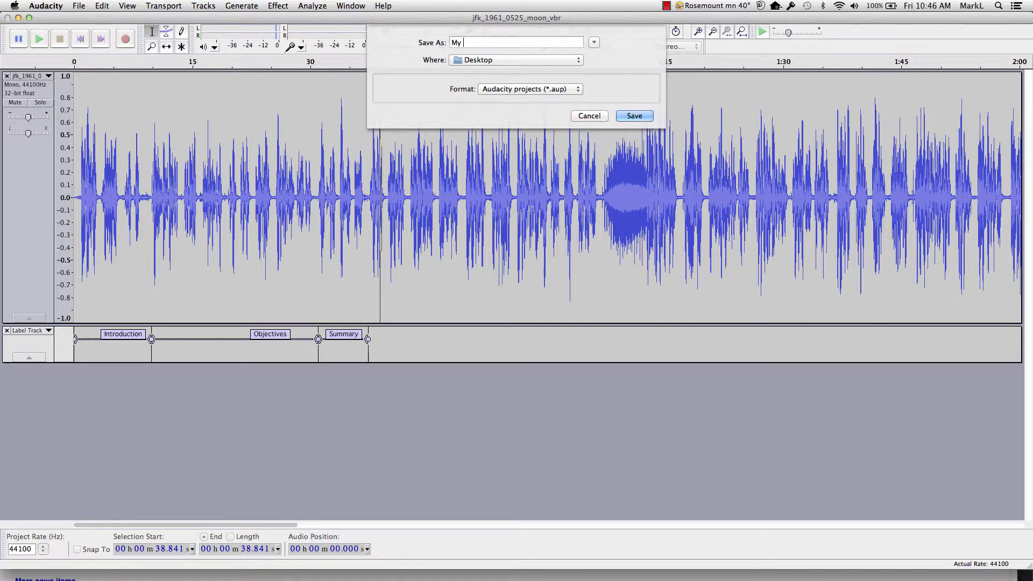
text(roject1)
click(634, 116)
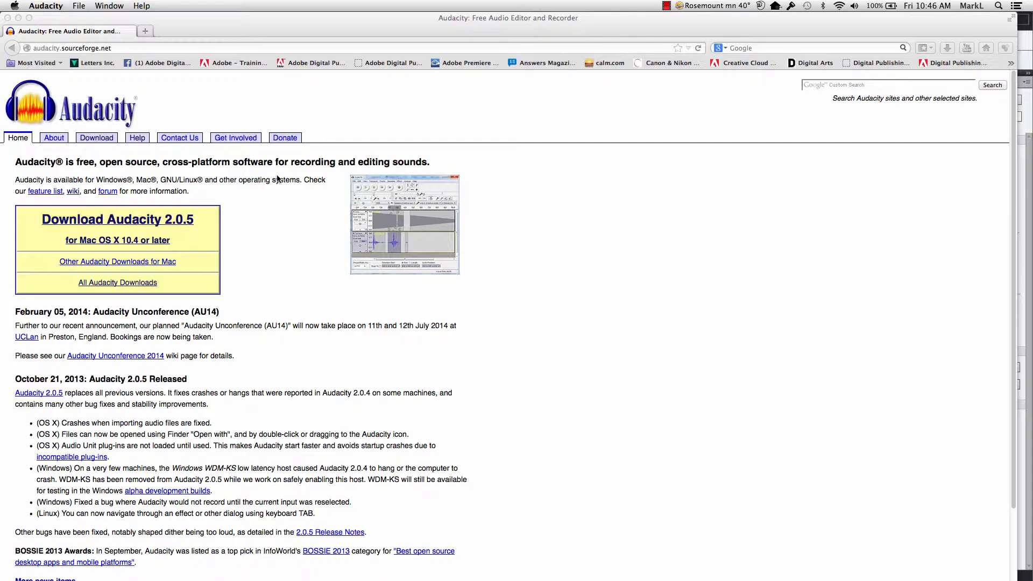
Step: Reopen the recently used project My Project1.aup
click(78, 5)
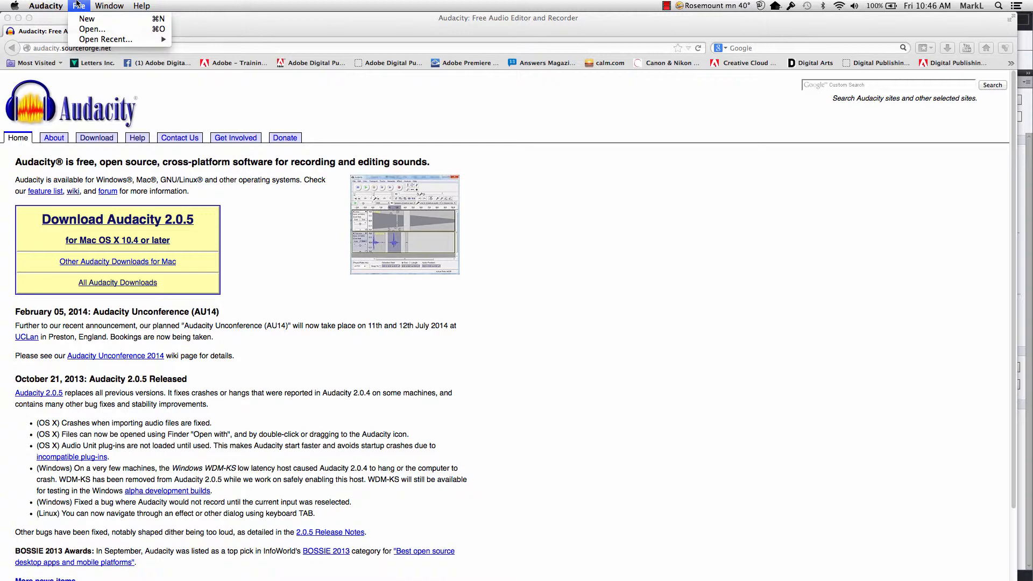
mouse_move(91, 39)
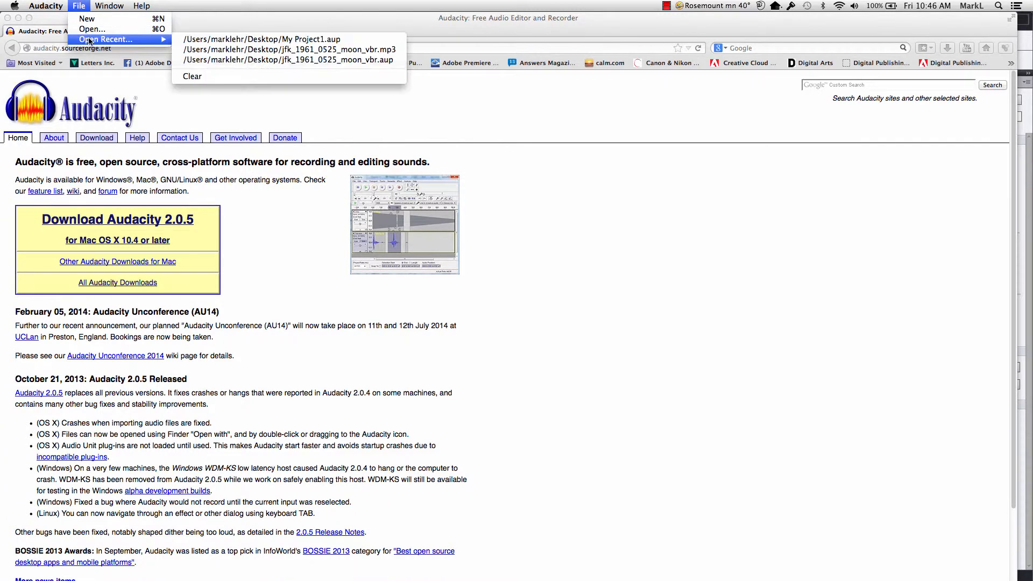
click(210, 40)
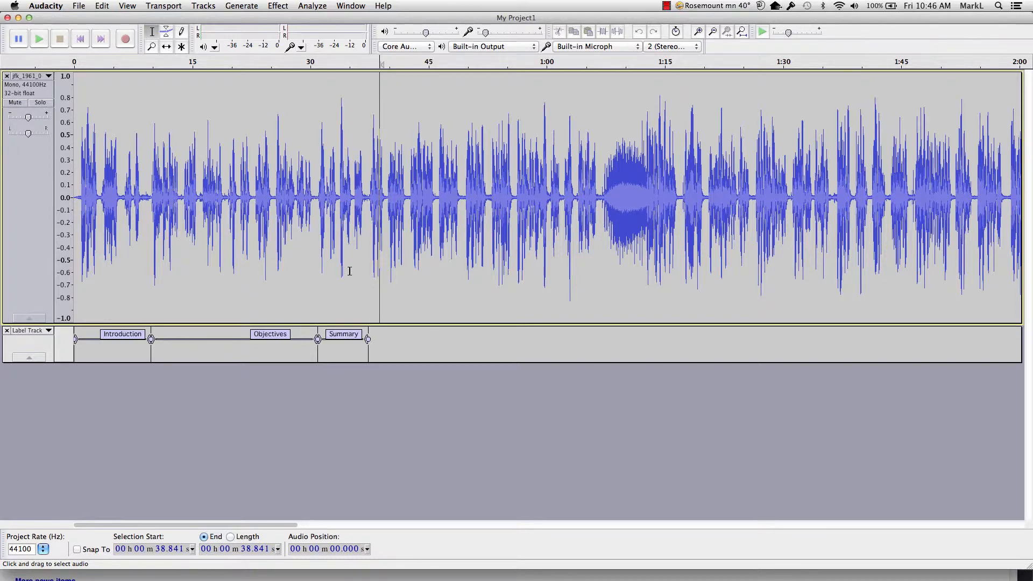
Step: Set up Export Multiple with WAV (Microsoft) signed 16 bit PCM as the format and the Desktop's Captivate Audio folder as the location
click(80, 4)
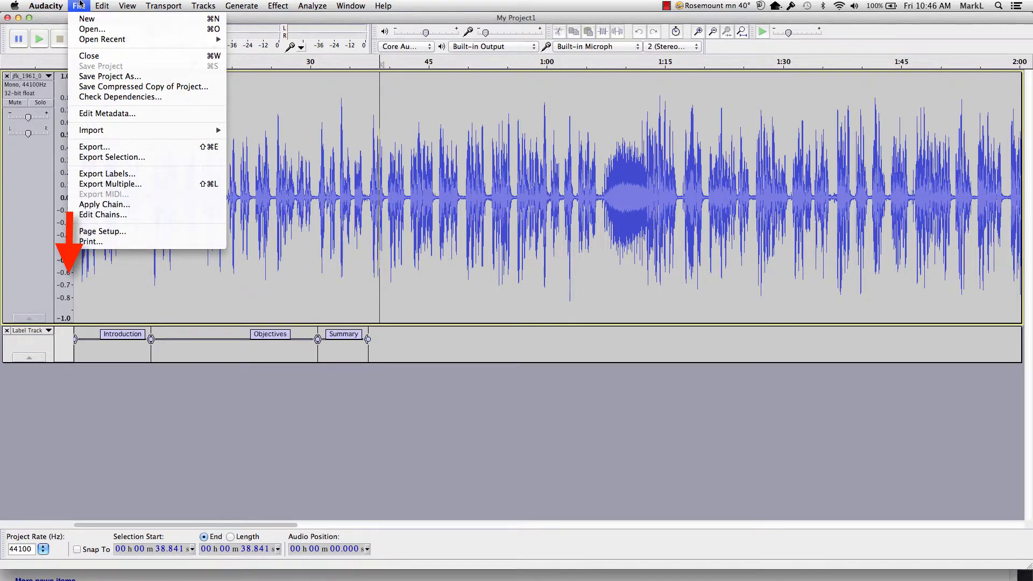
click(139, 188)
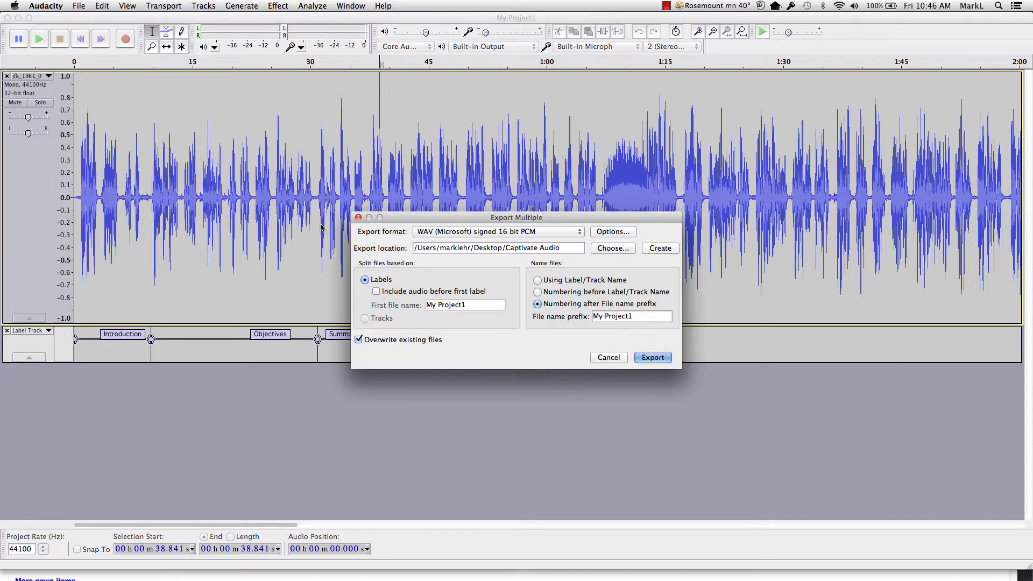
click(562, 232)
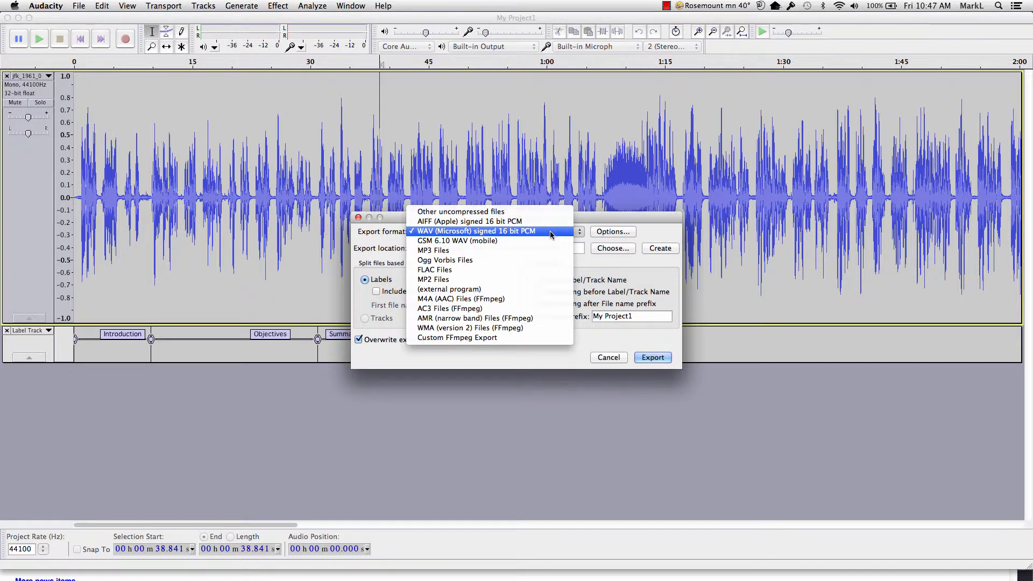
click(550, 231)
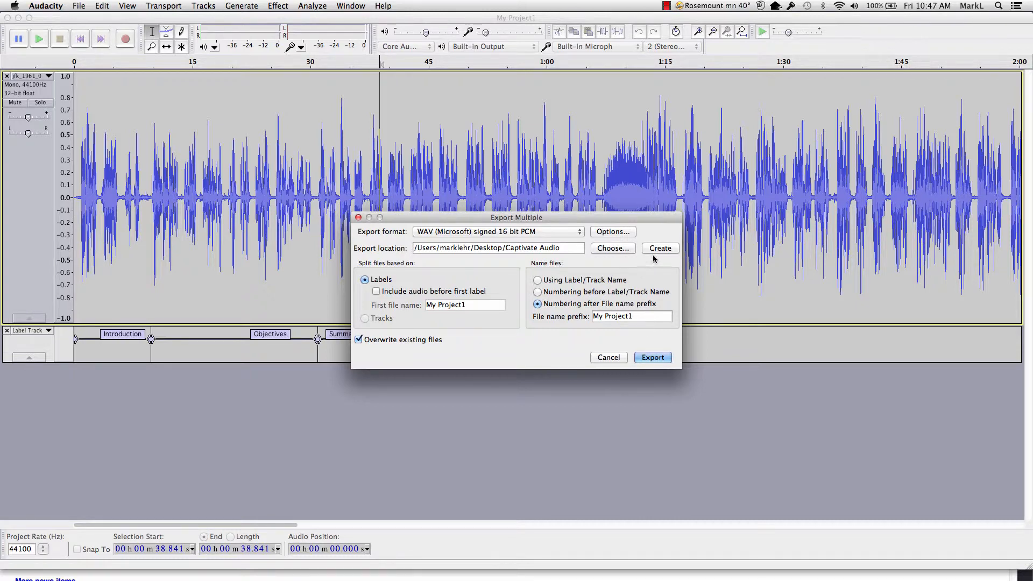
click(620, 248)
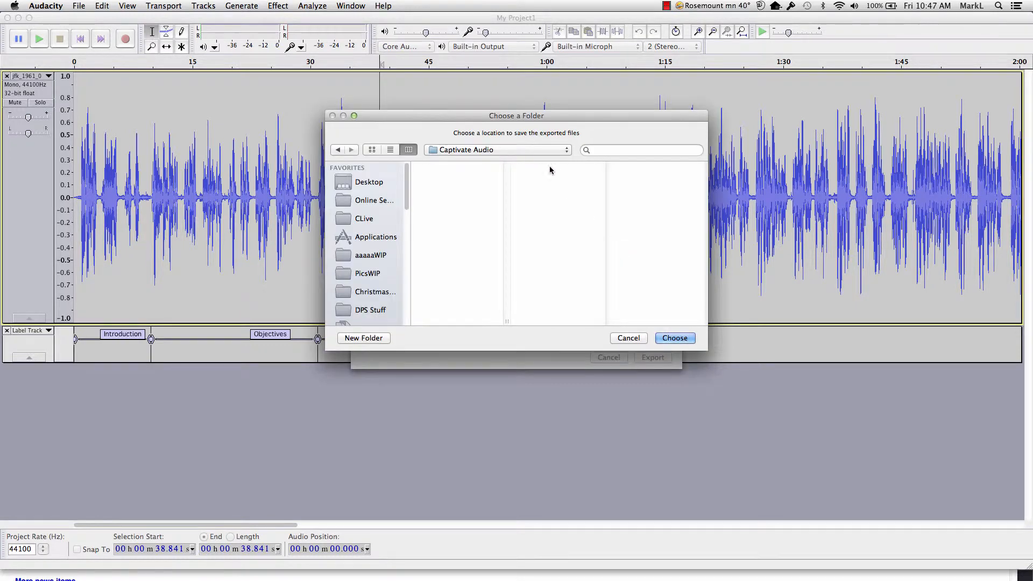
click(529, 151)
click(529, 152)
click(684, 339)
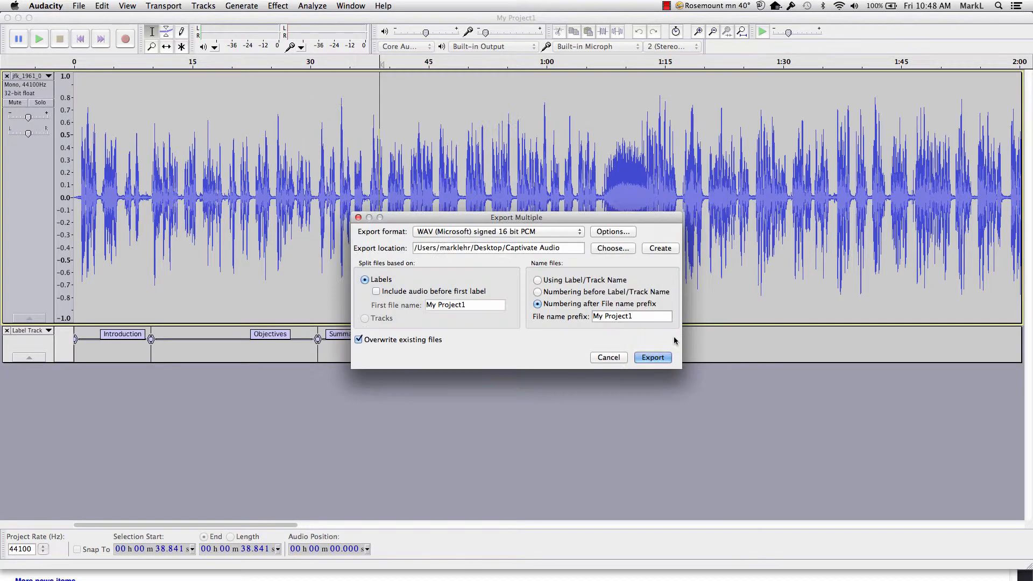
Step: Export the labelled sections as separate files, accepting the metadata of each one as it stands
click(659, 358)
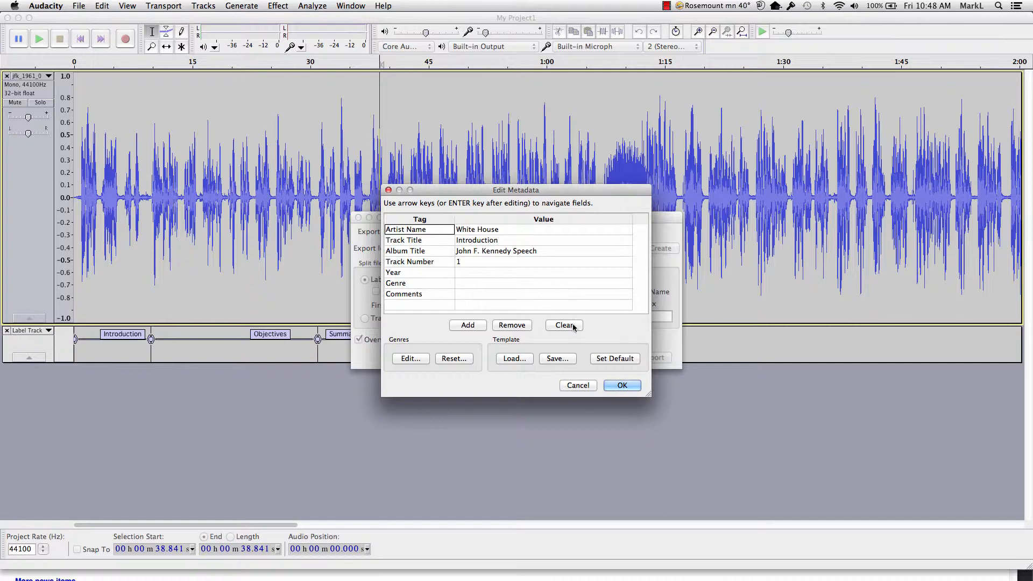
click(620, 386)
click(620, 385)
click(618, 386)
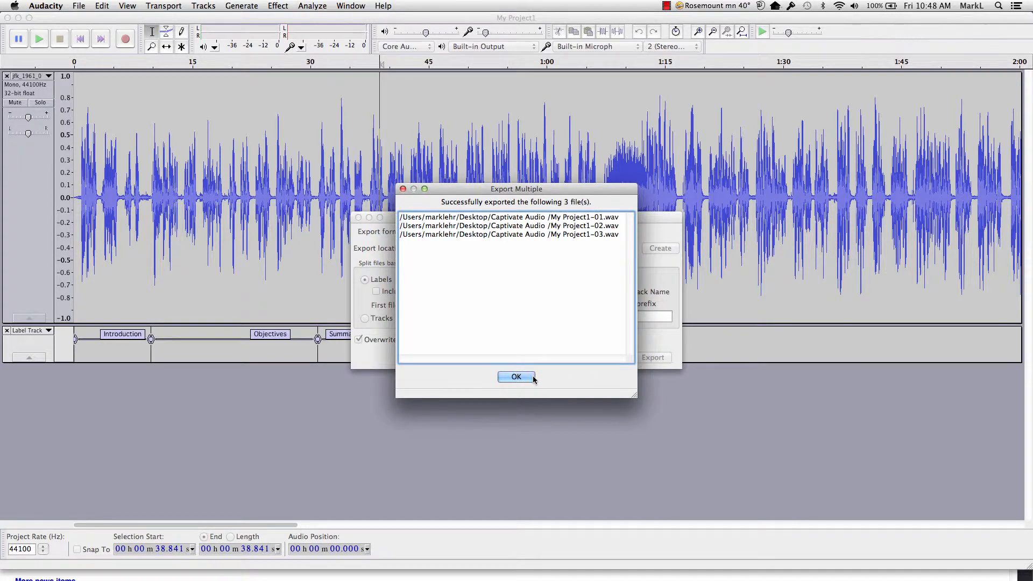
click(516, 377)
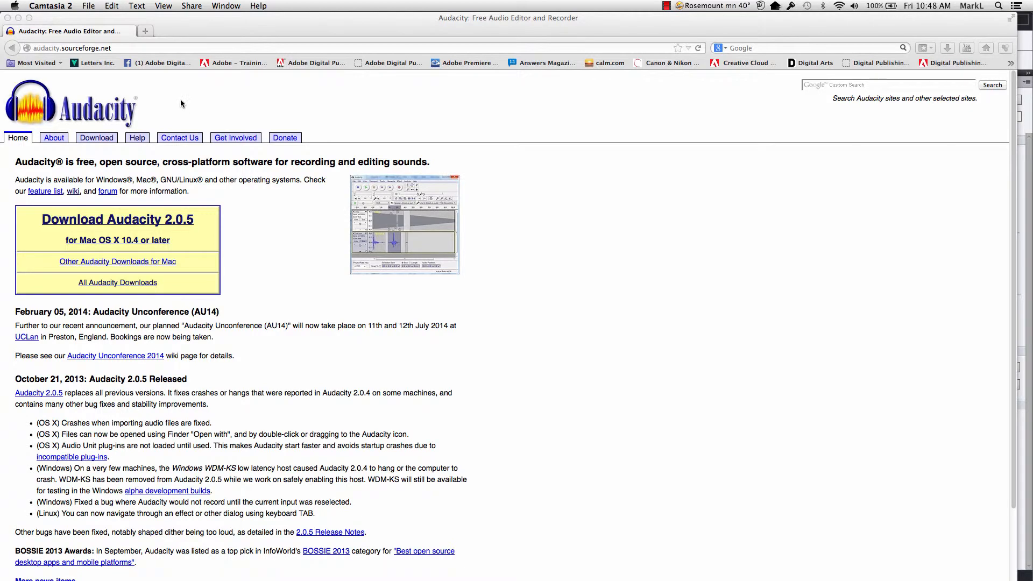
Step: Switch to Adobe Captivate and import My Project1-01.wav from Captivate Audio to the Introduction slide, showing the slide for the audio's length
click(181, 90)
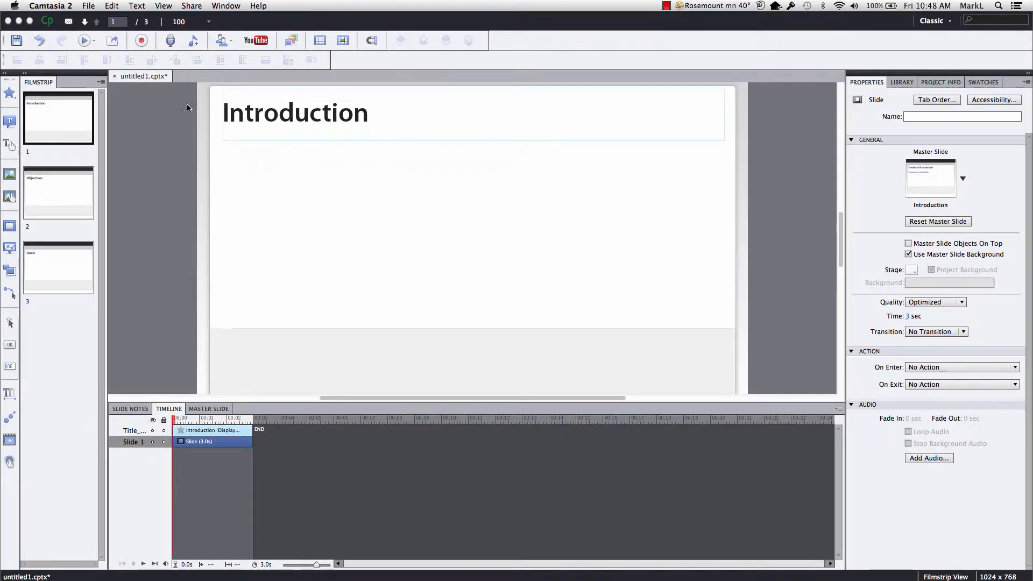
click(60, 344)
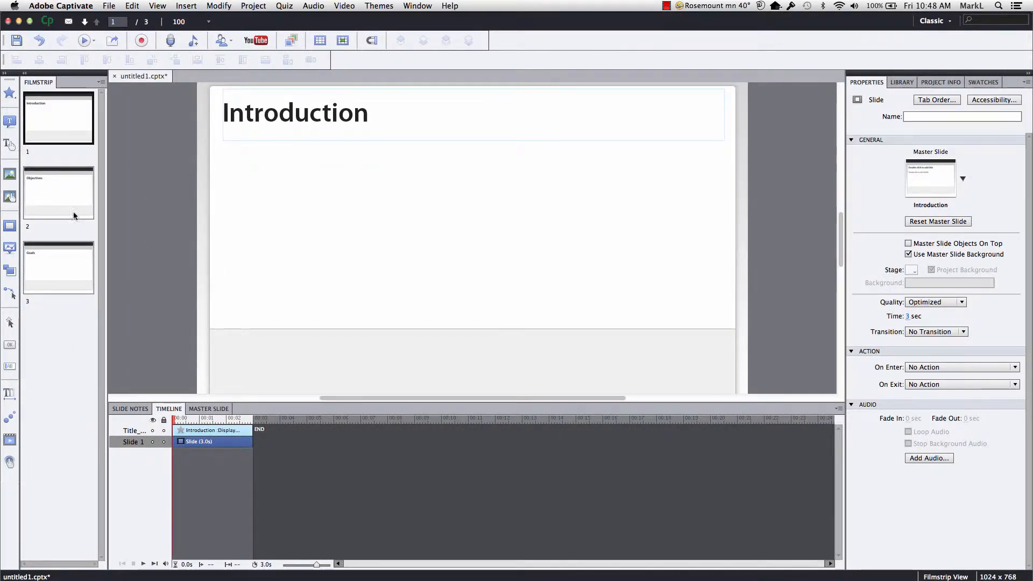
click(314, 5)
mouse_move(329, 20)
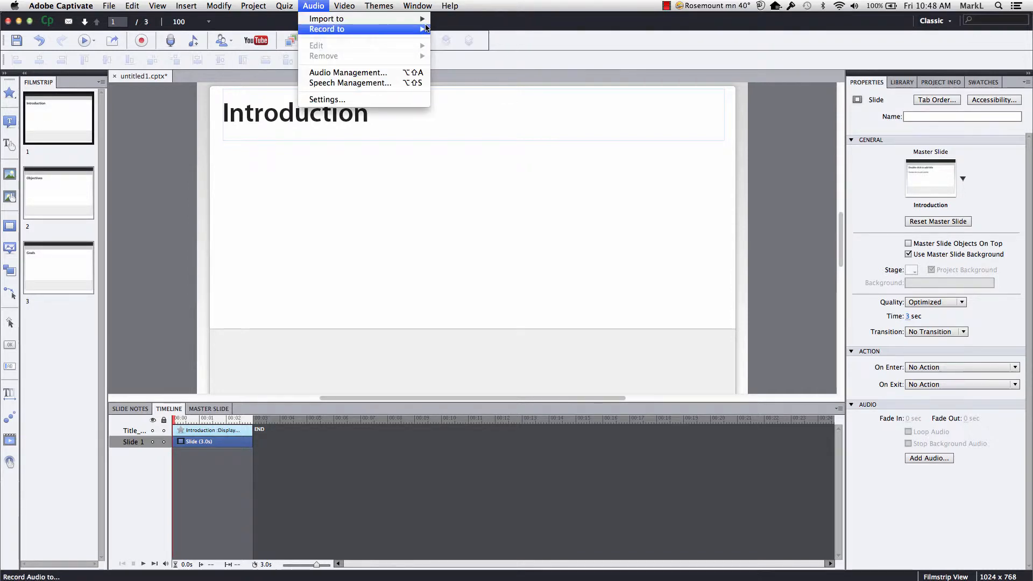
click(451, 32)
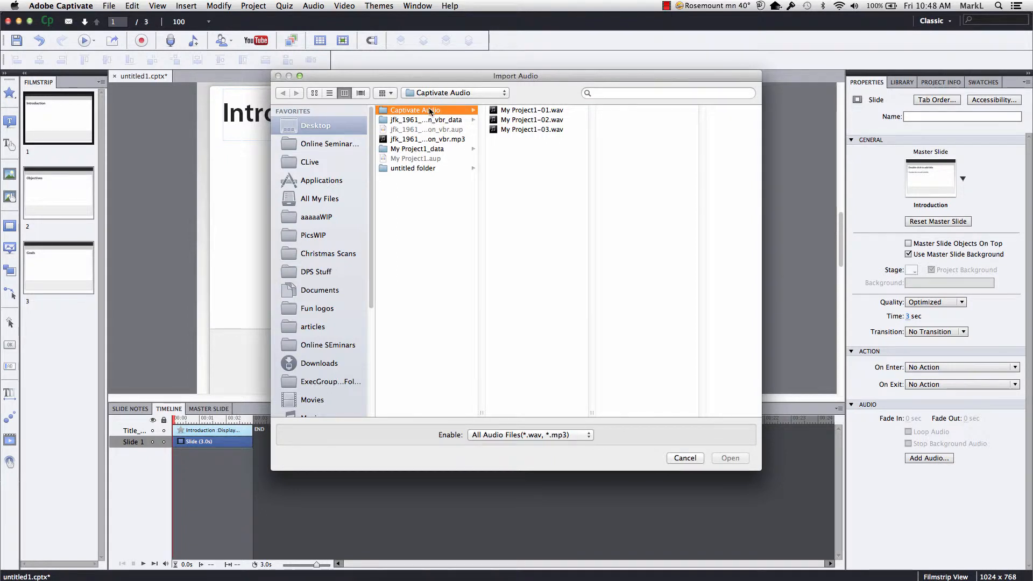
click(536, 110)
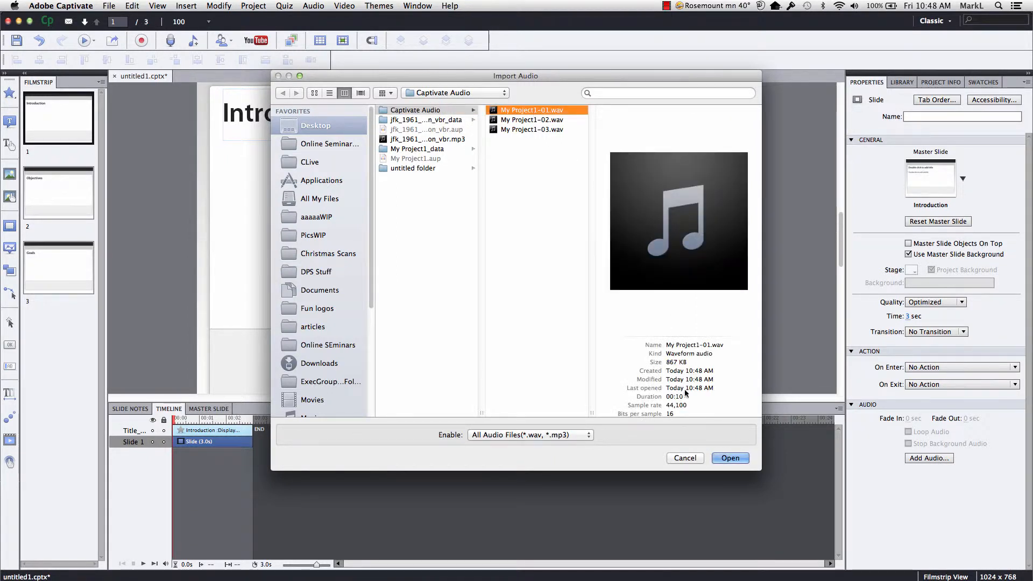
click(725, 456)
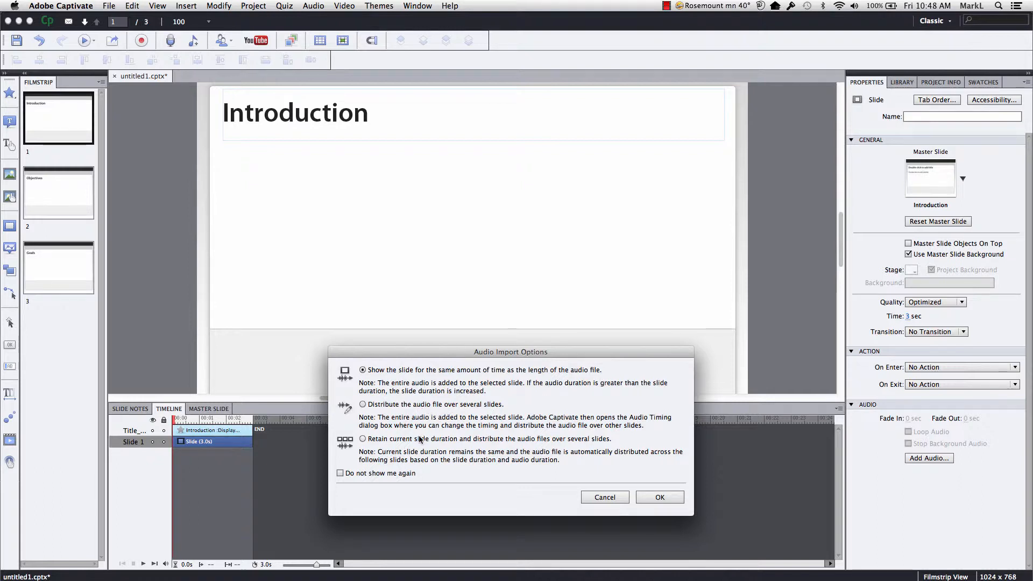
click(502, 371)
click(657, 498)
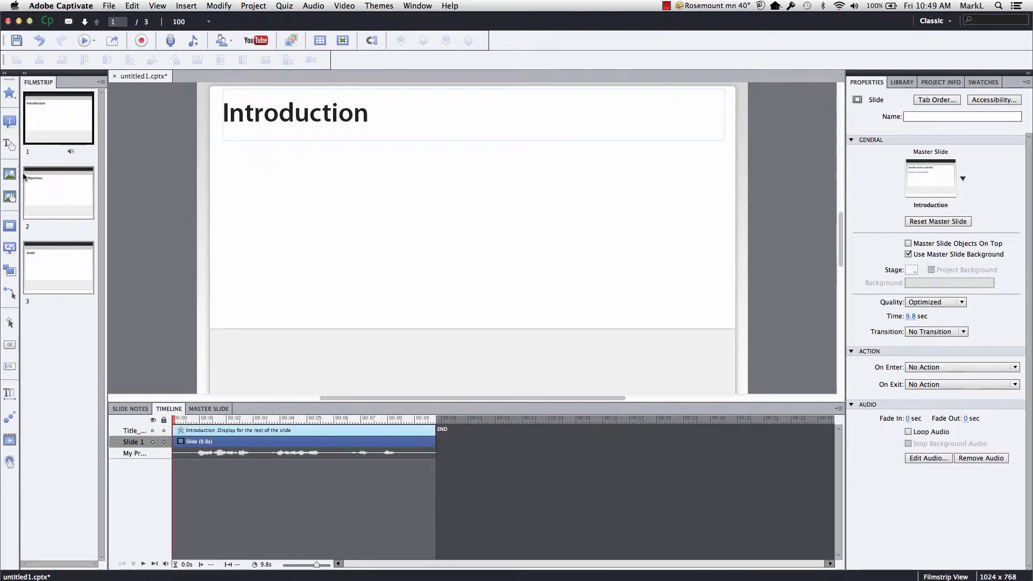
Step: Import My Project1-02.wav to the Objectives slide, showing the slide for the length of the audio file
click(55, 185)
right_click(222, 166)
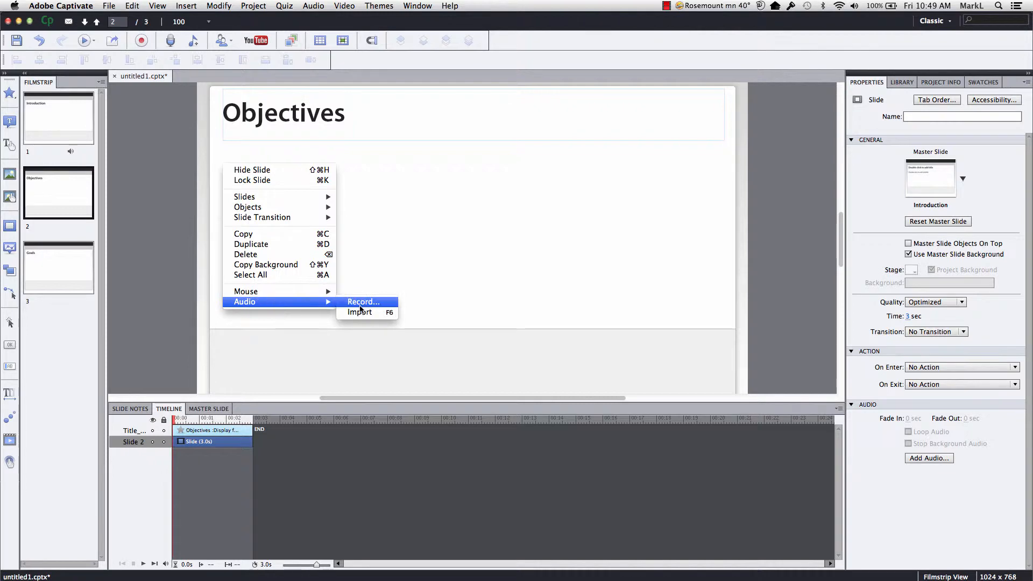
click(425, 230)
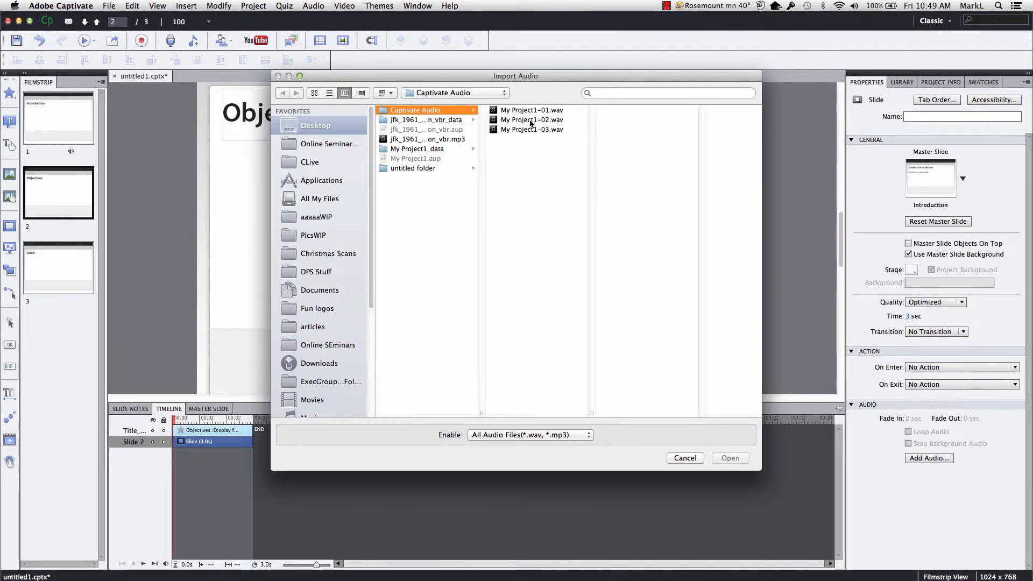
double_click(531, 123)
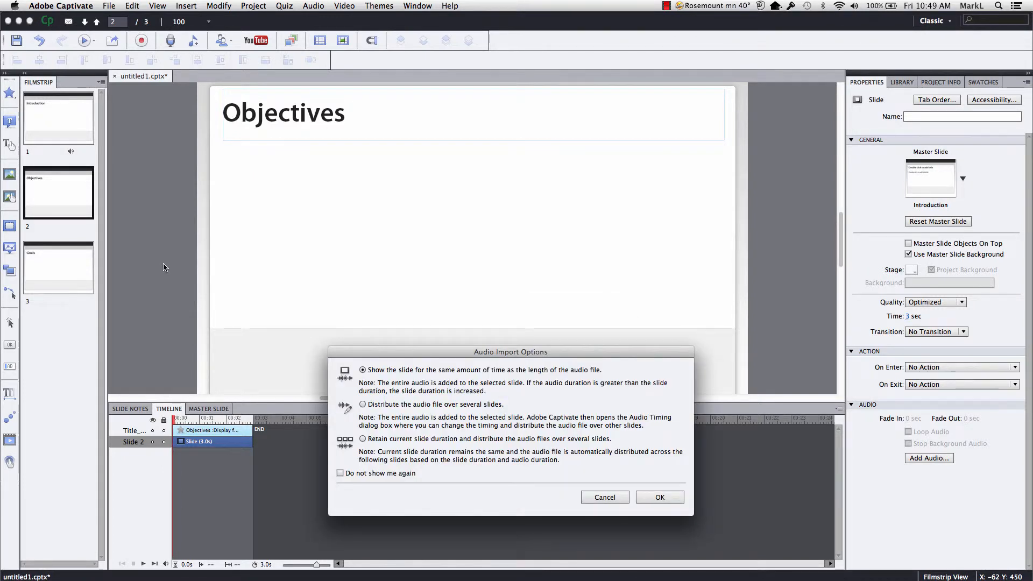
key(Return)
Step: Import My Project1-03.wav from the Captivate Audio folder to the Goals slide
click(74, 260)
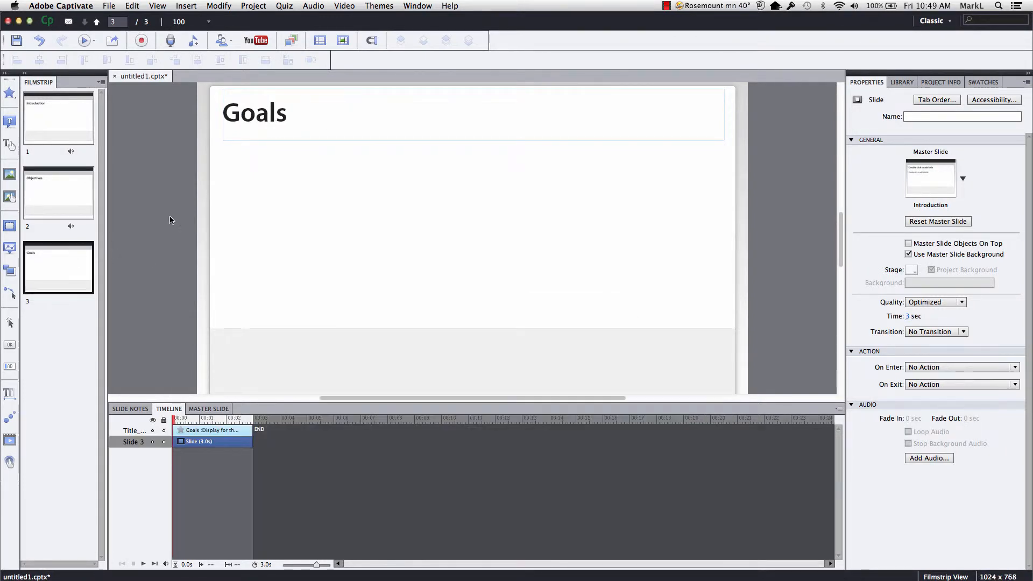
right_click(310, 197)
mouse_move(357, 333)
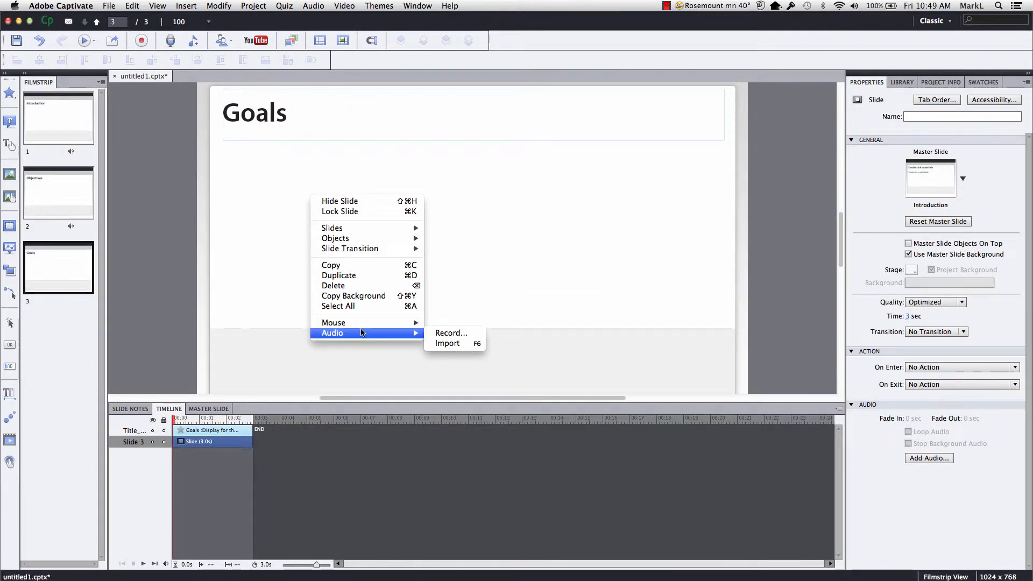
click(442, 342)
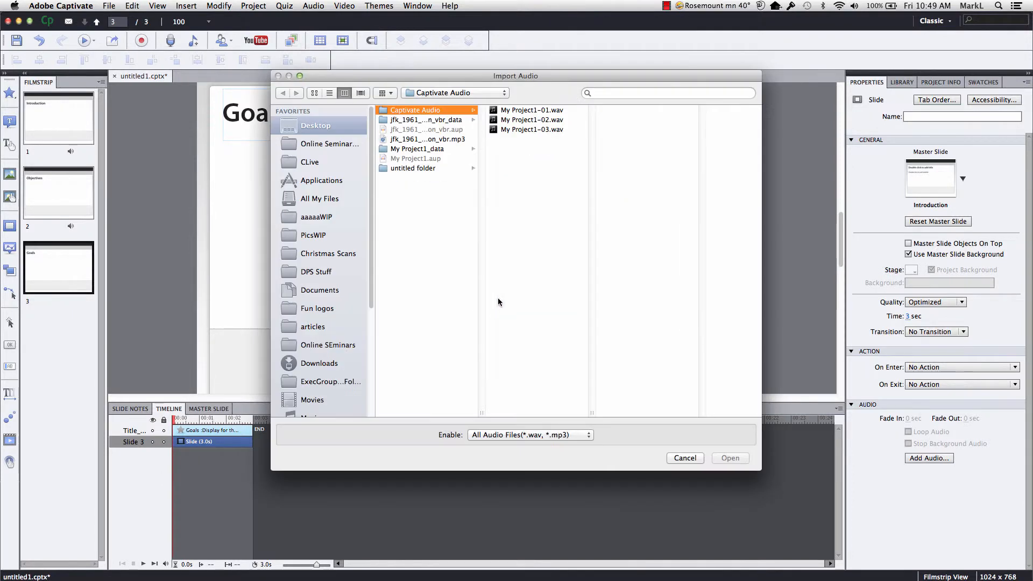
click(530, 130)
key(Return)
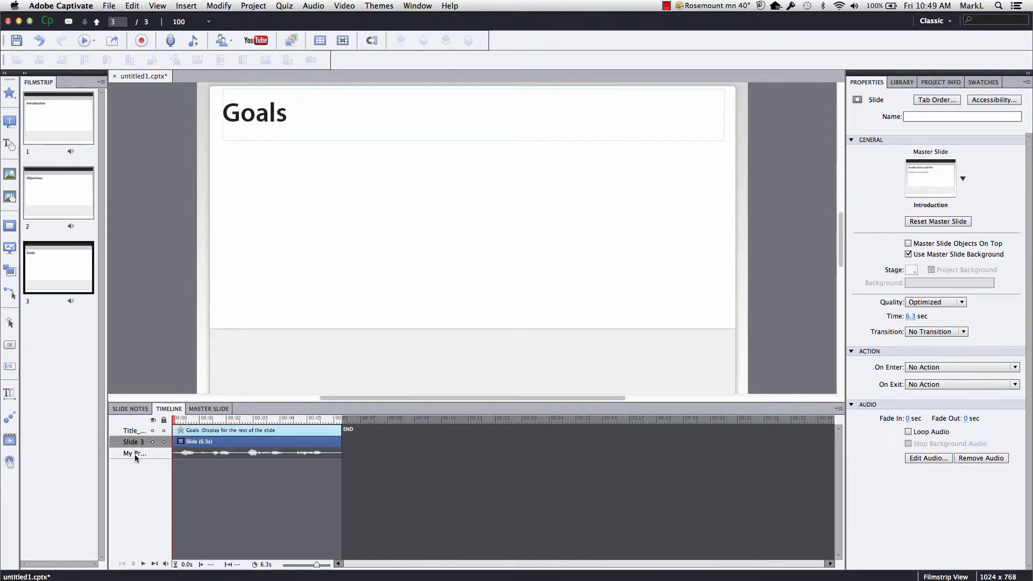
Step: Open the Goals slide's narration for editing, play back the start of its waveform, and close the audio editor
double_click(216, 453)
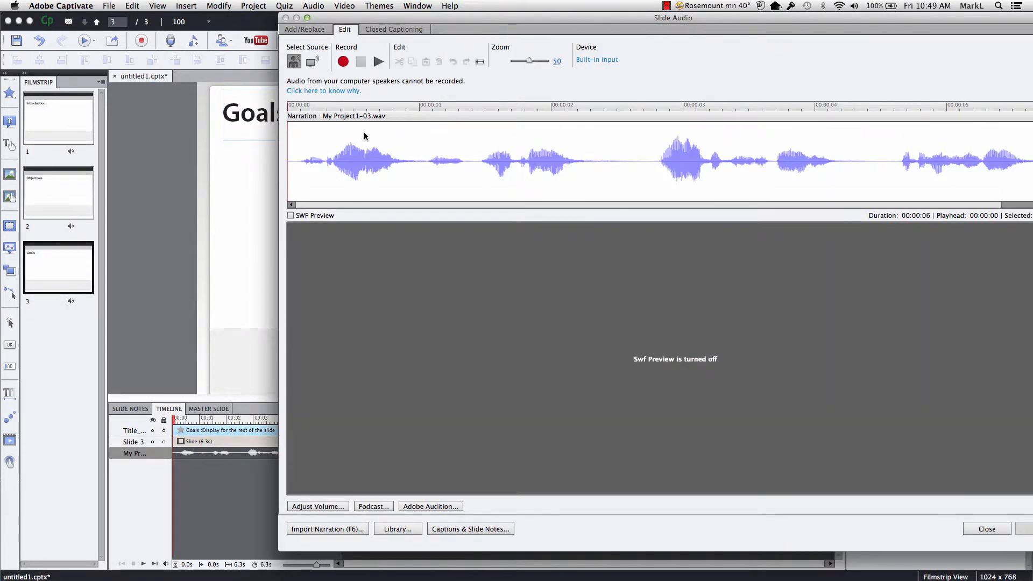
drag(466, 21, 329, 27)
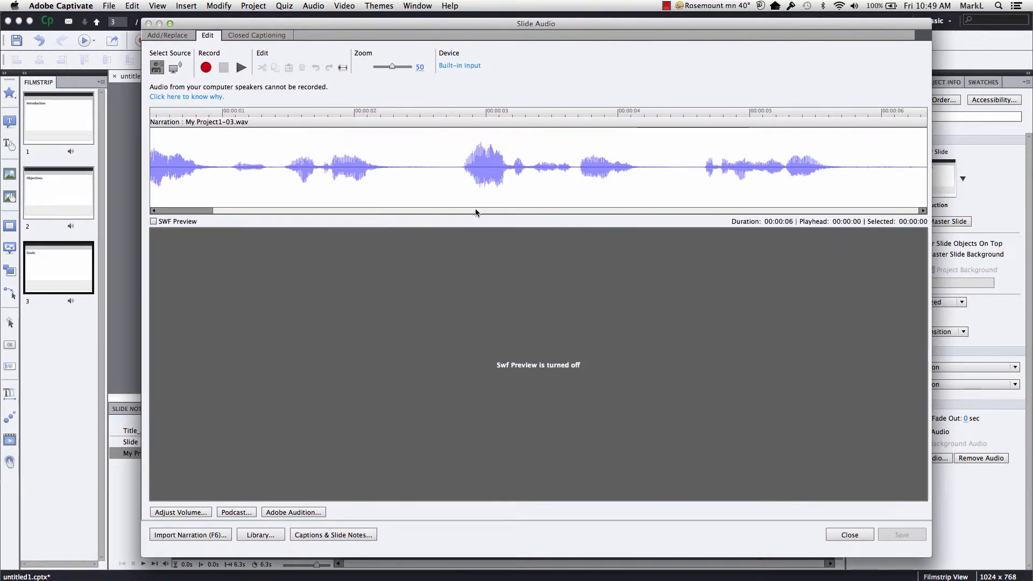
scroll(221, 199, left, 2)
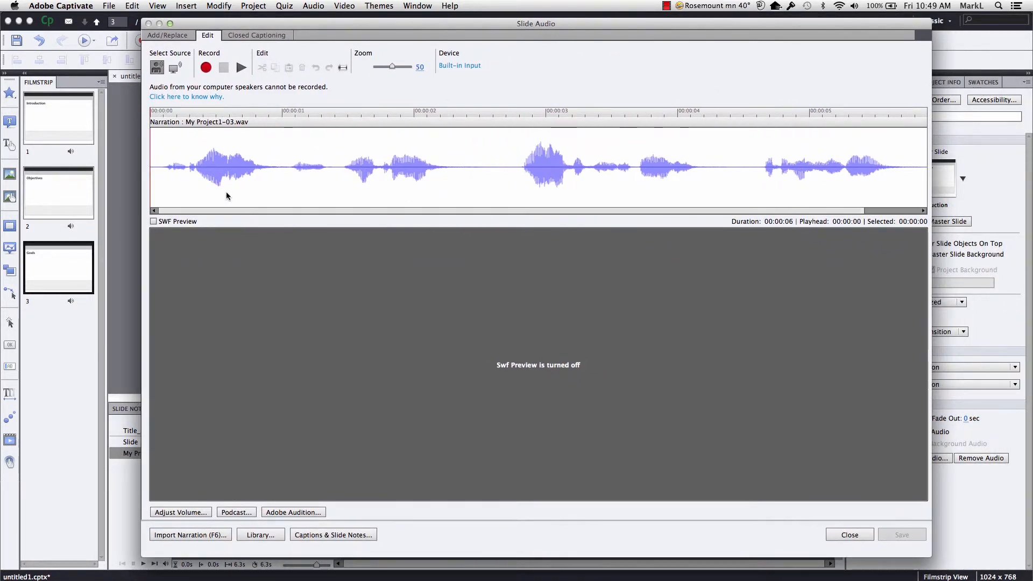
click(241, 67)
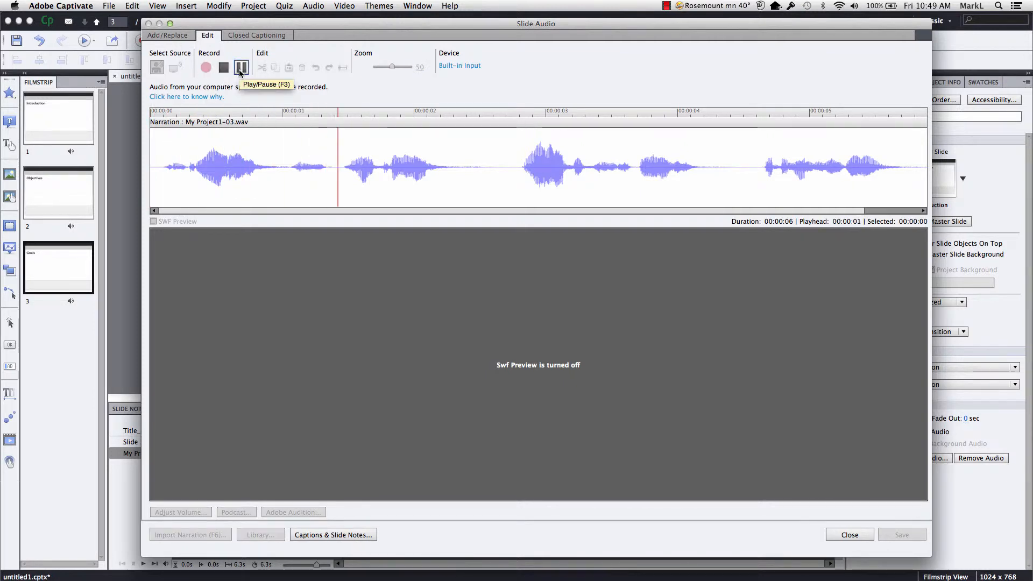
click(241, 68)
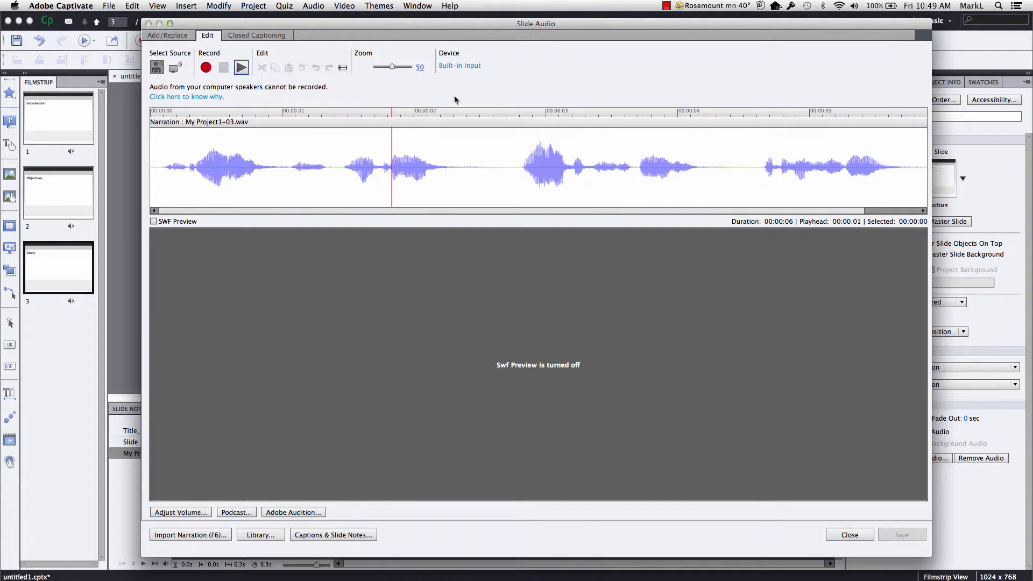
click(851, 535)
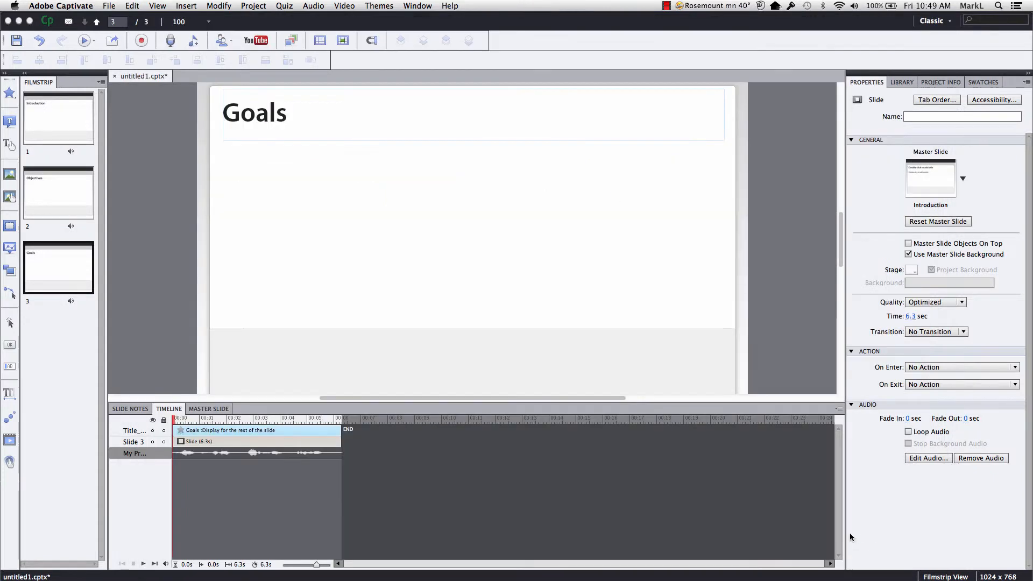
Step: Preview the project starting at the Introduction slide, move playback back to the Objectives slide, and close the preview
click(77, 123)
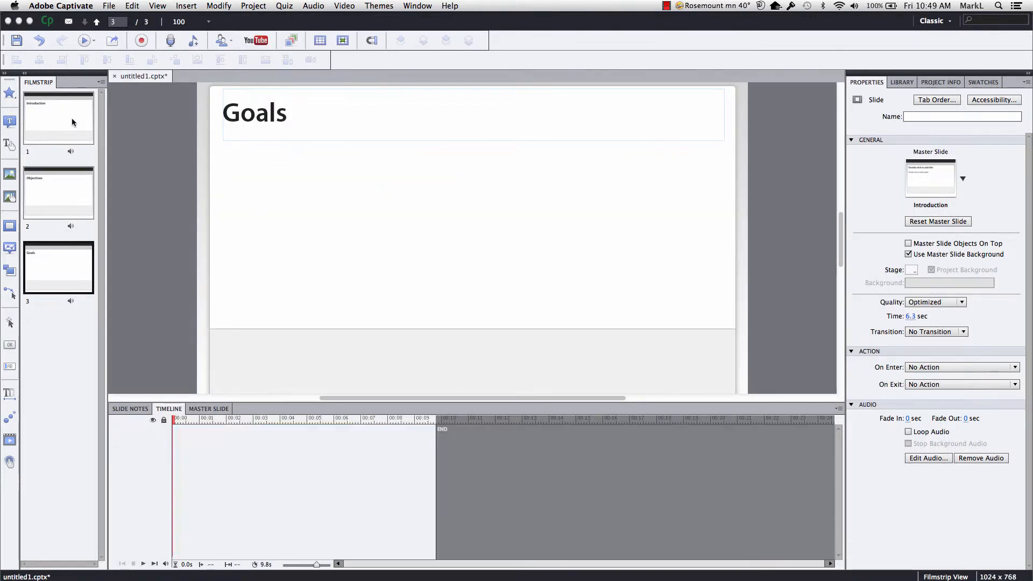
click(94, 42)
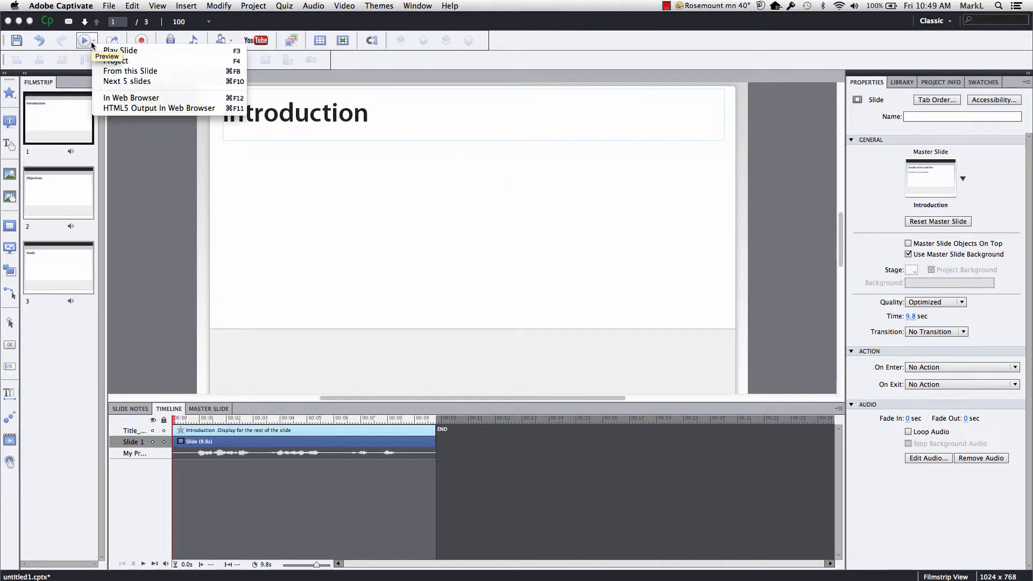
click(138, 65)
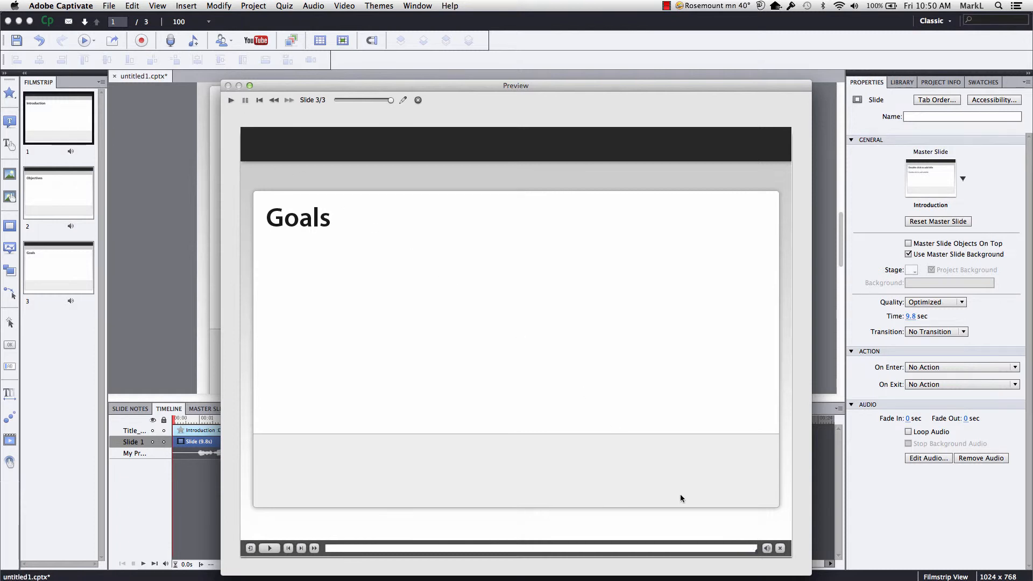
drag(759, 554, 455, 538)
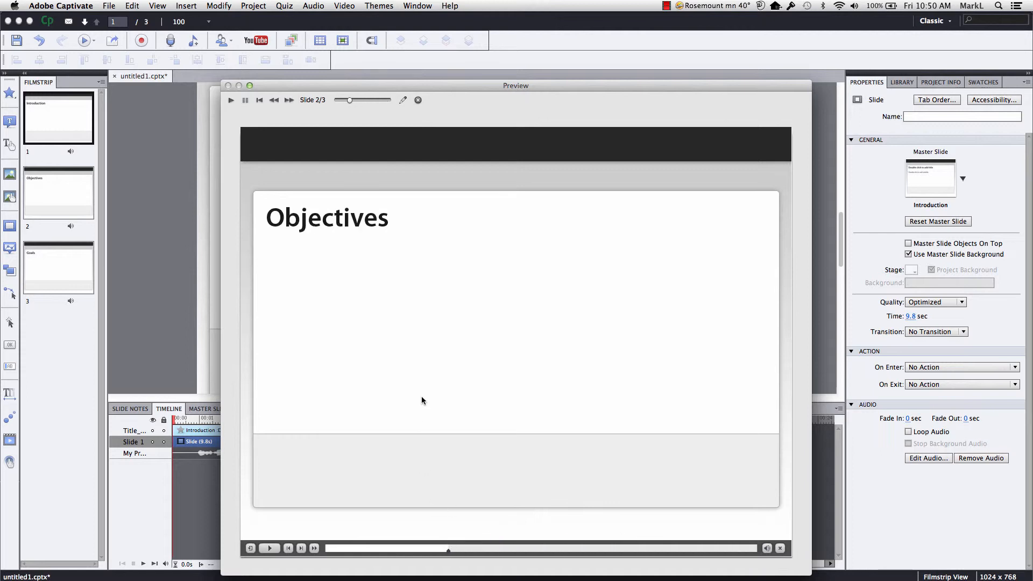
click(418, 101)
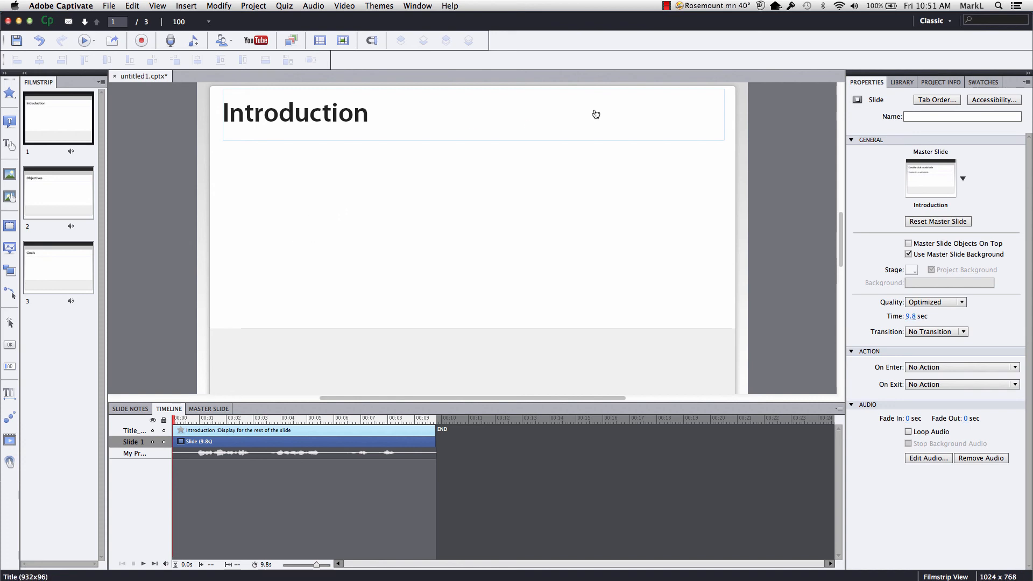
click(670, 6)
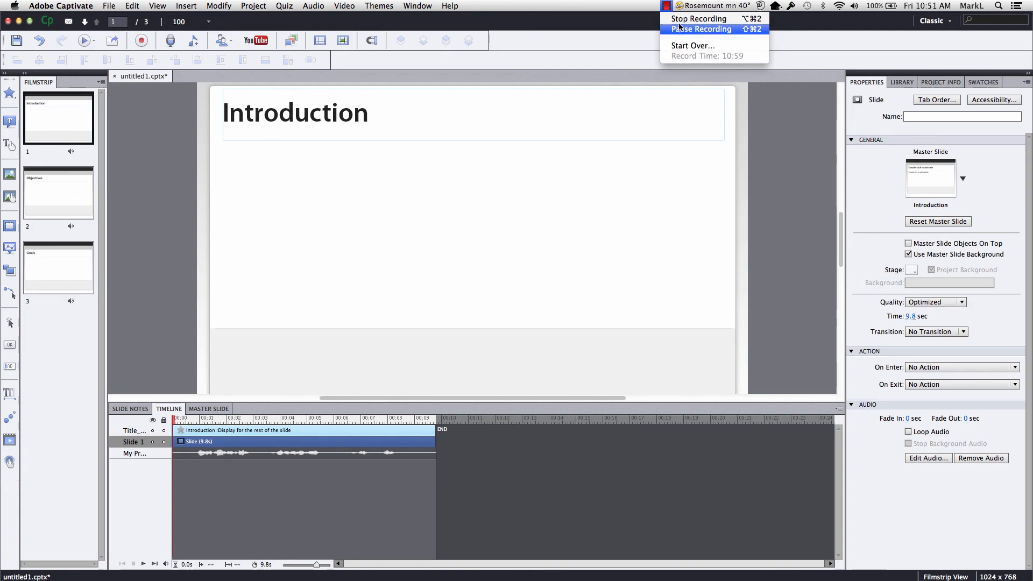